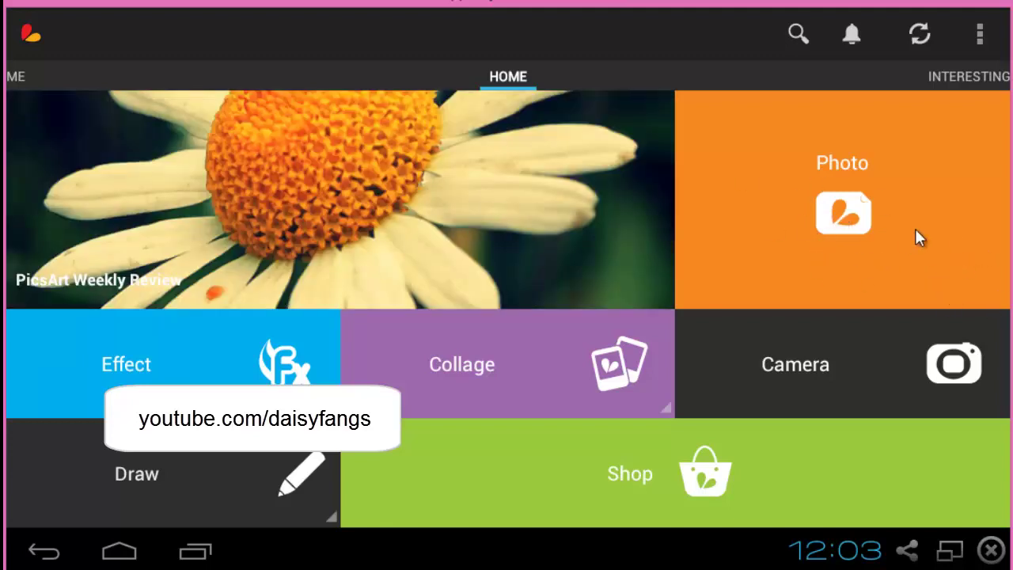
Open the recently used portrait of the woman in glasses from Choose Pic.
click(865, 282)
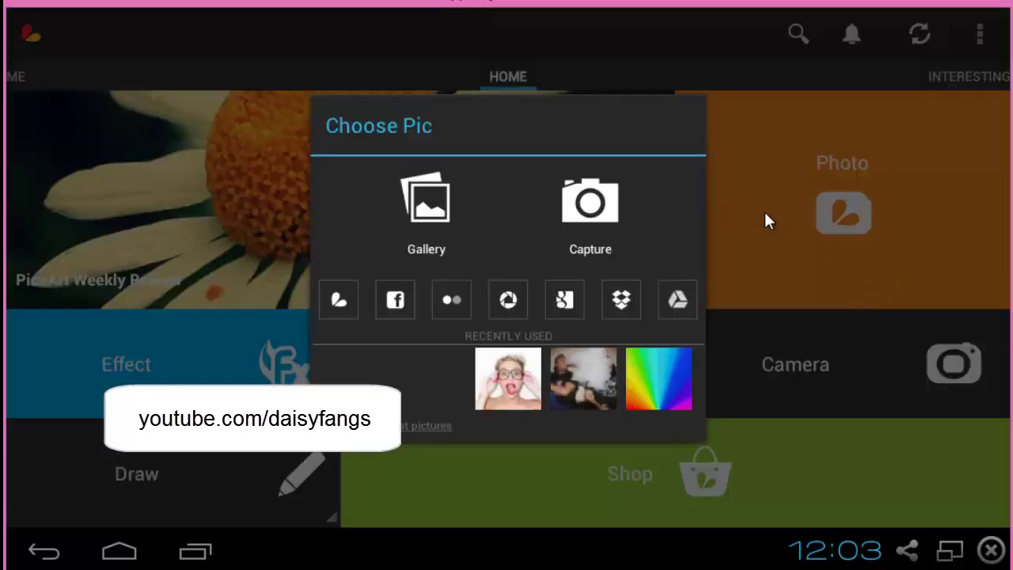
click(522, 366)
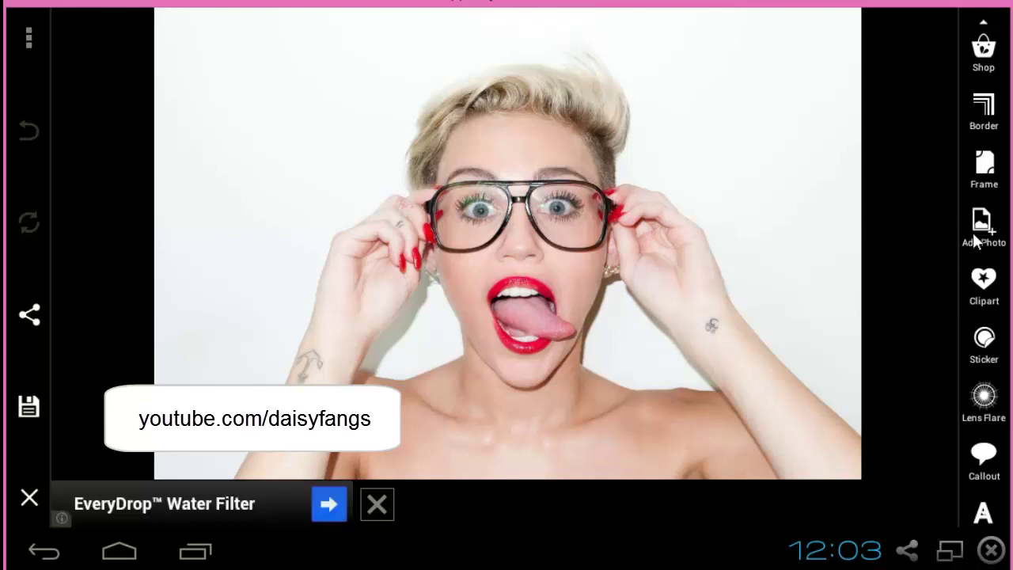
Open the portrait in the Draw editor from the right tool strip.
scroll(973, 380, down, 3)
scroll(970, 370, up, 3)
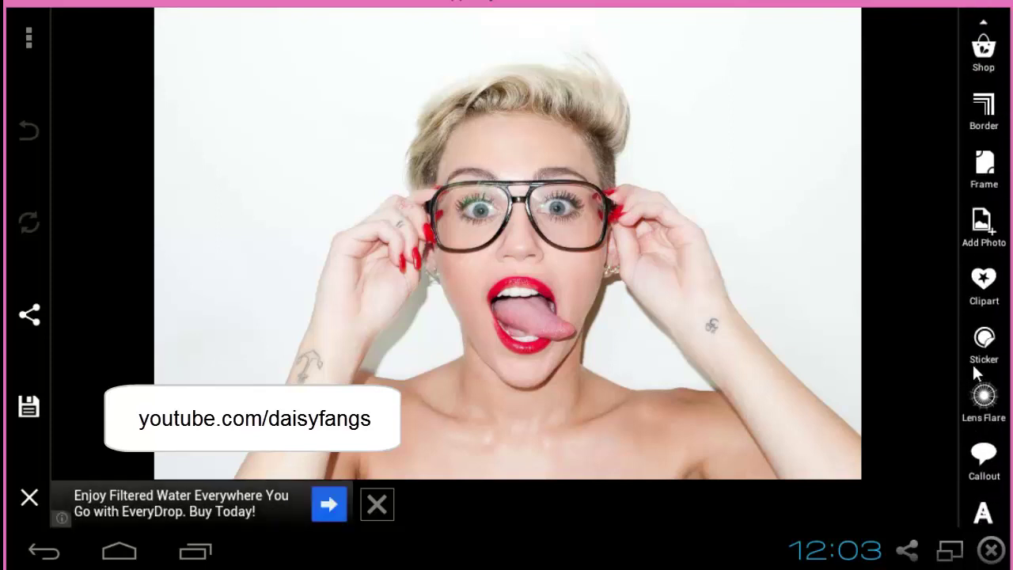
scroll(972, 364, down, 3)
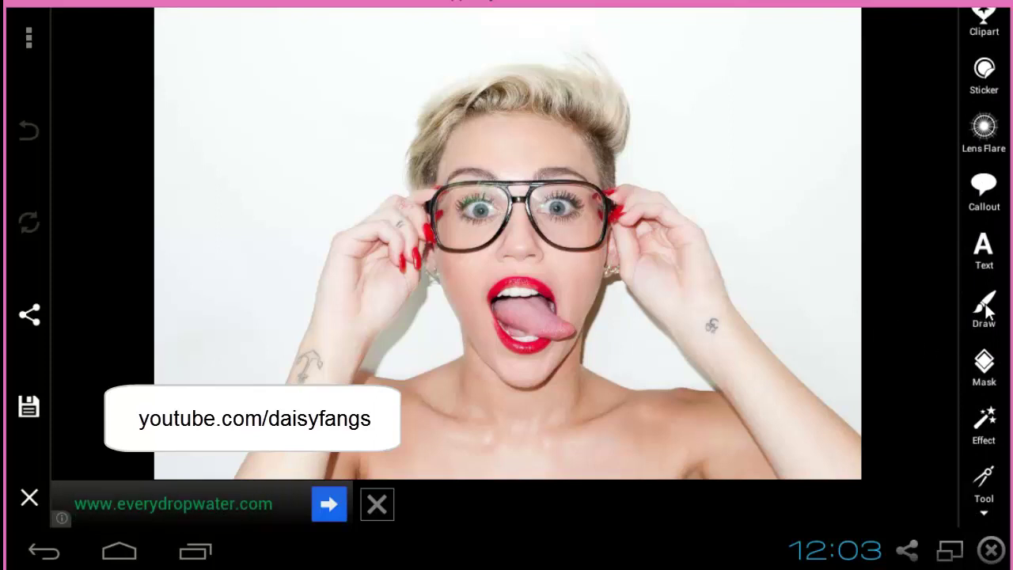
scroll(985, 312, up, 3)
scroll(985, 312, down, 3)
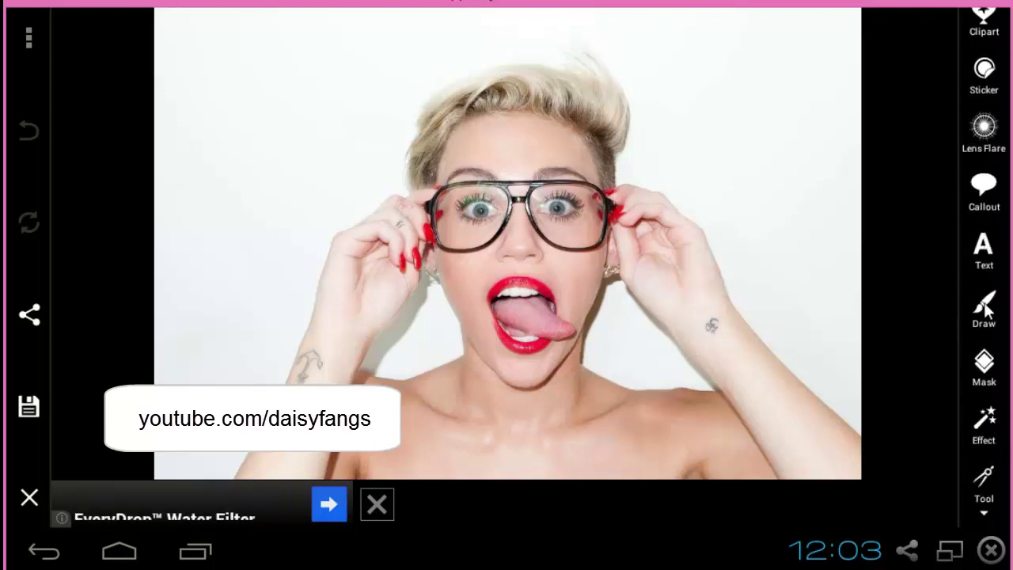
click(984, 308)
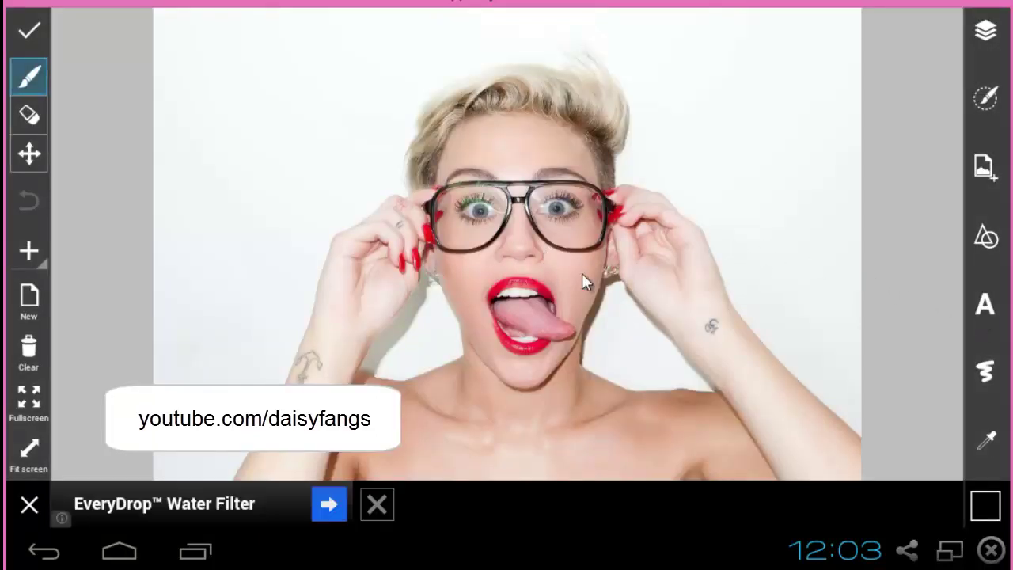
Add the rainbow gradient image as a photo layer and drag it over the head.
click(984, 169)
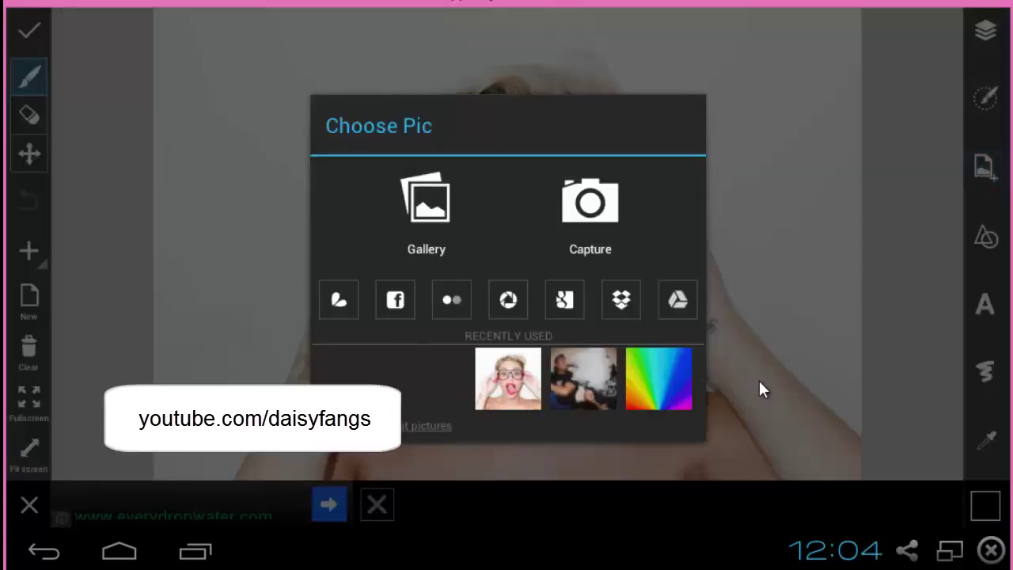
click(670, 379)
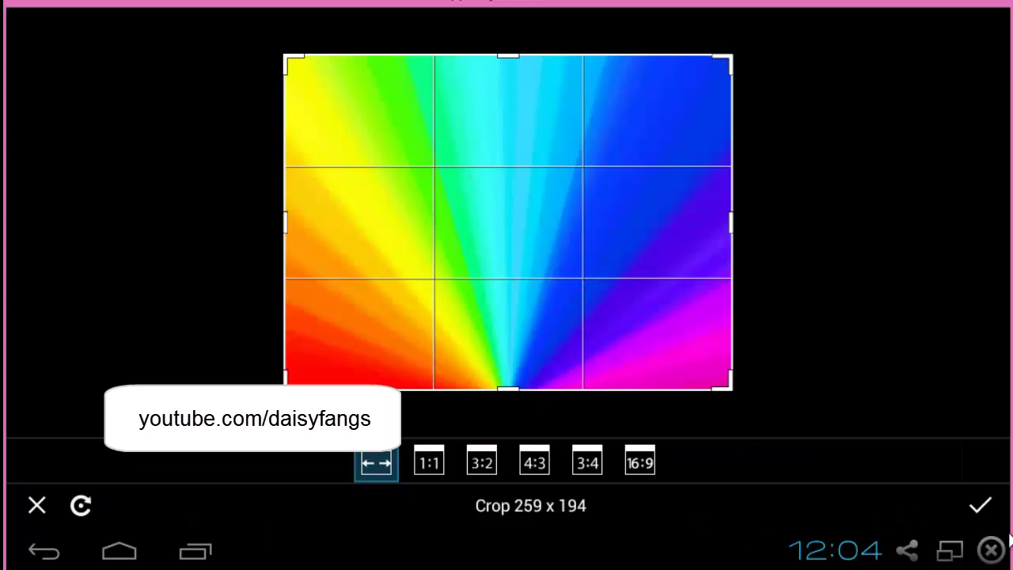
click(974, 508)
drag(515, 315, 574, 145)
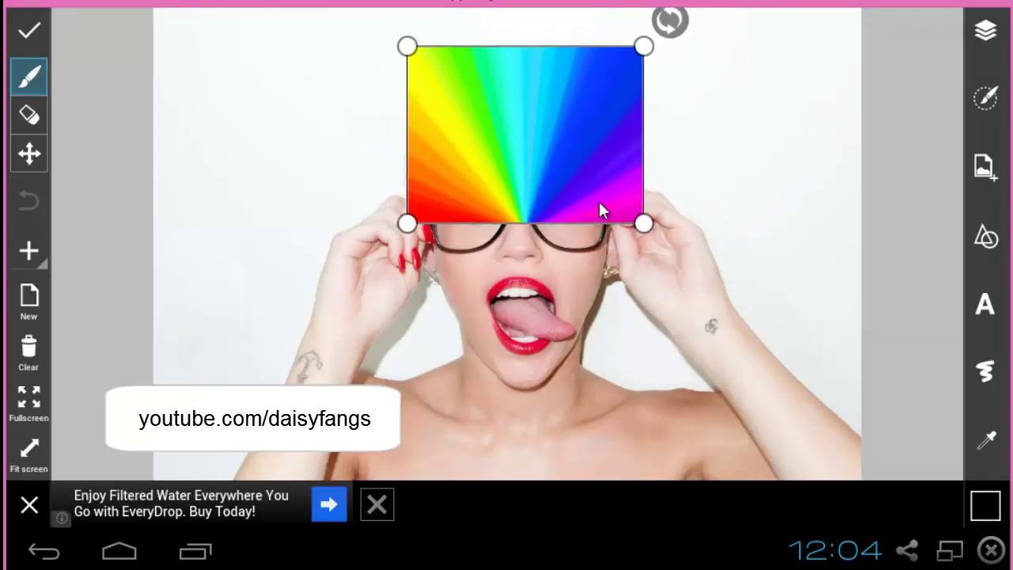
Rotate the rainbow image upright, magenta left and red right, over the hair above the glasses.
drag(670, 21, 447, 368)
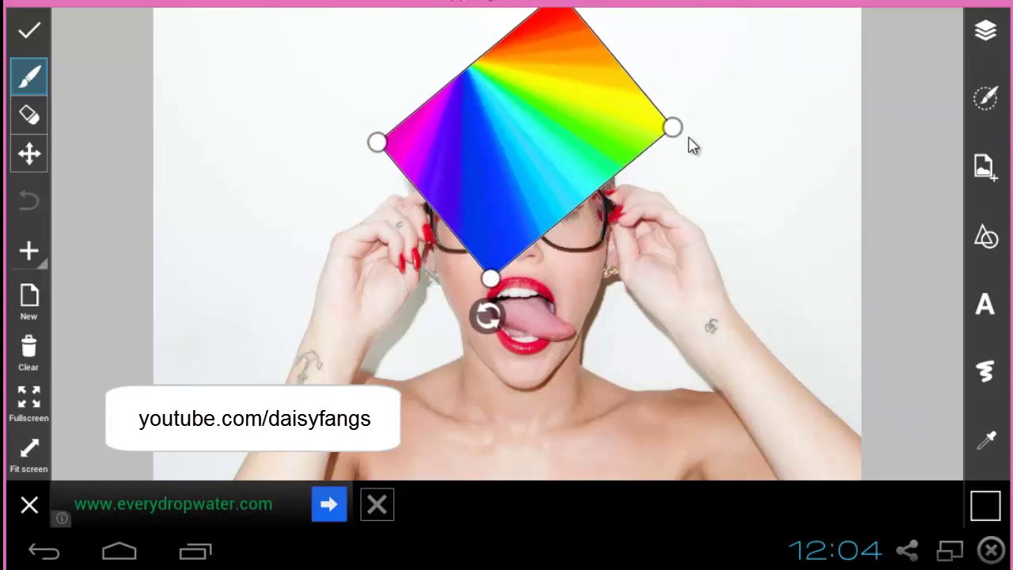
drag(546, 127, 537, 230)
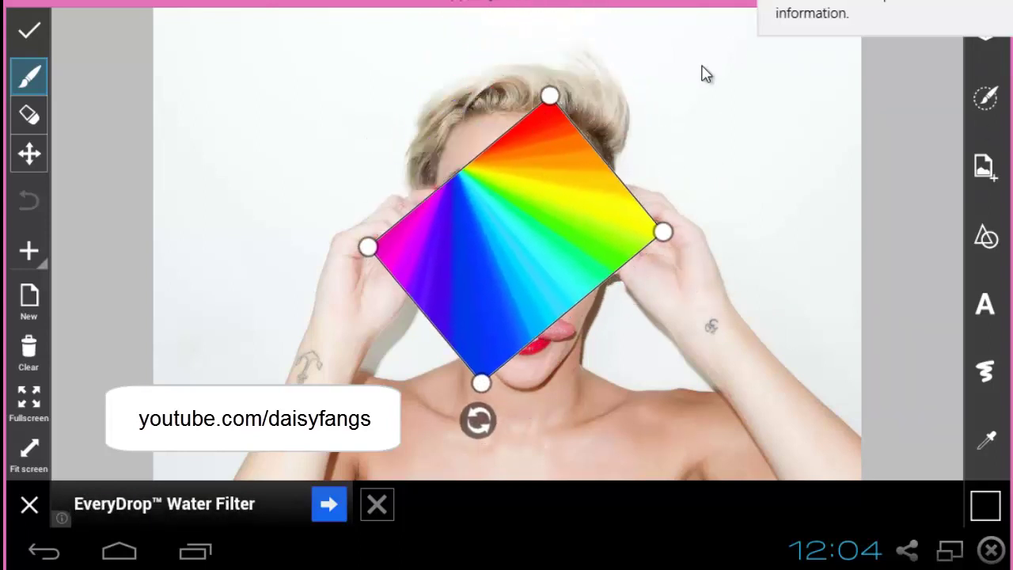
drag(448, 403, 415, 333)
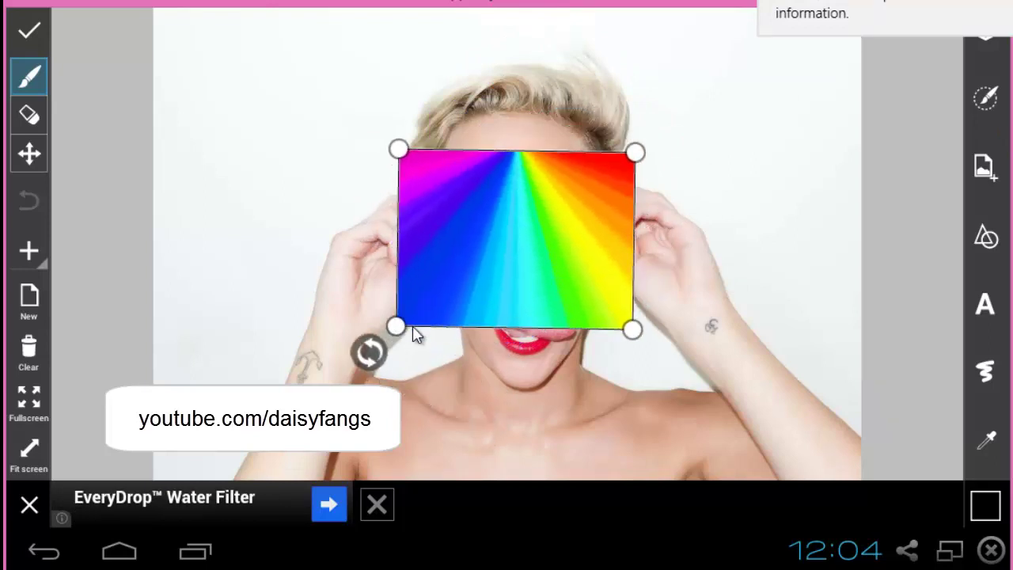
drag(563, 224, 570, 119)
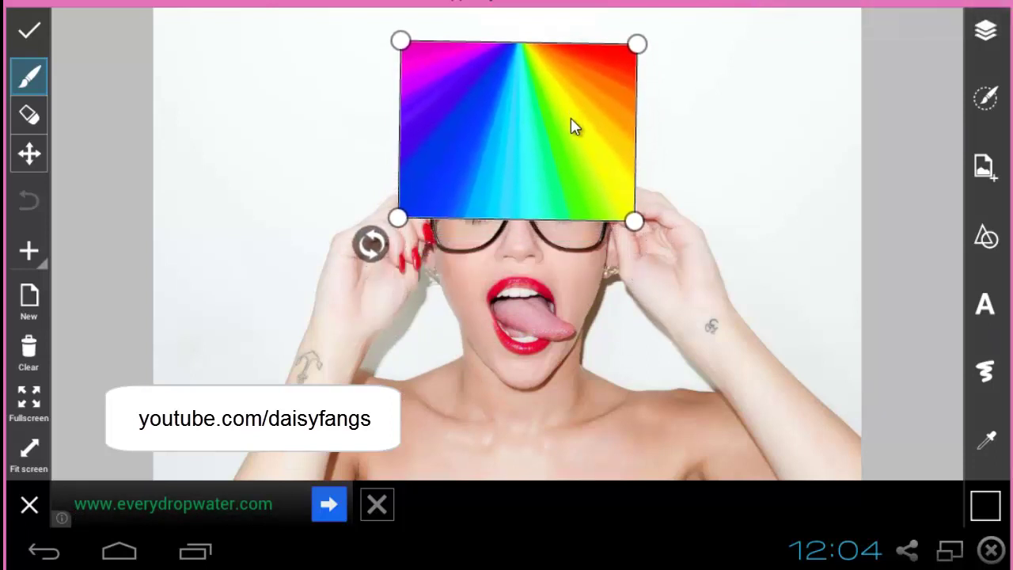
Show the Layers list with the rainbow layer above the portrait.
click(985, 36)
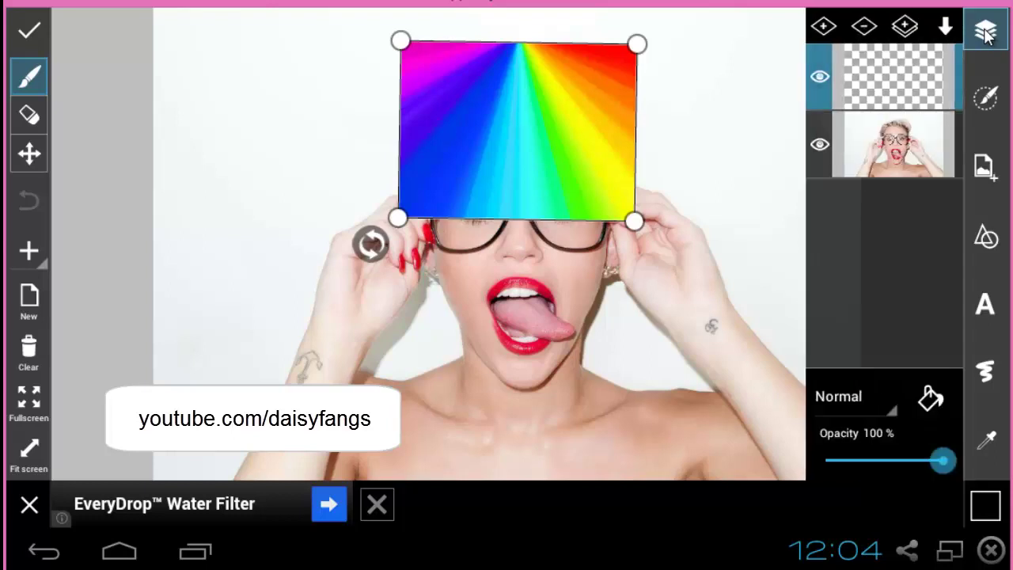
click(981, 35)
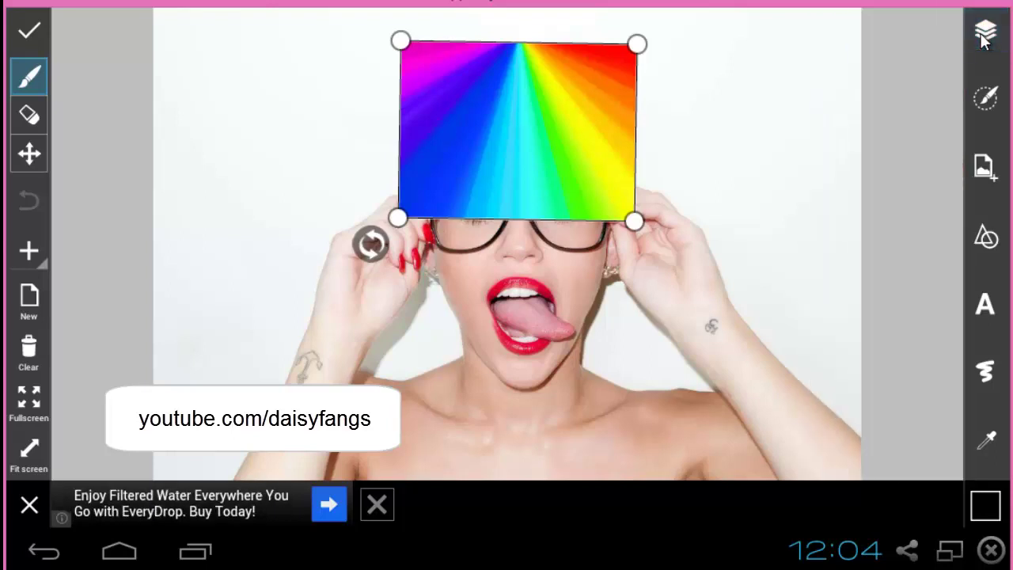
click(982, 38)
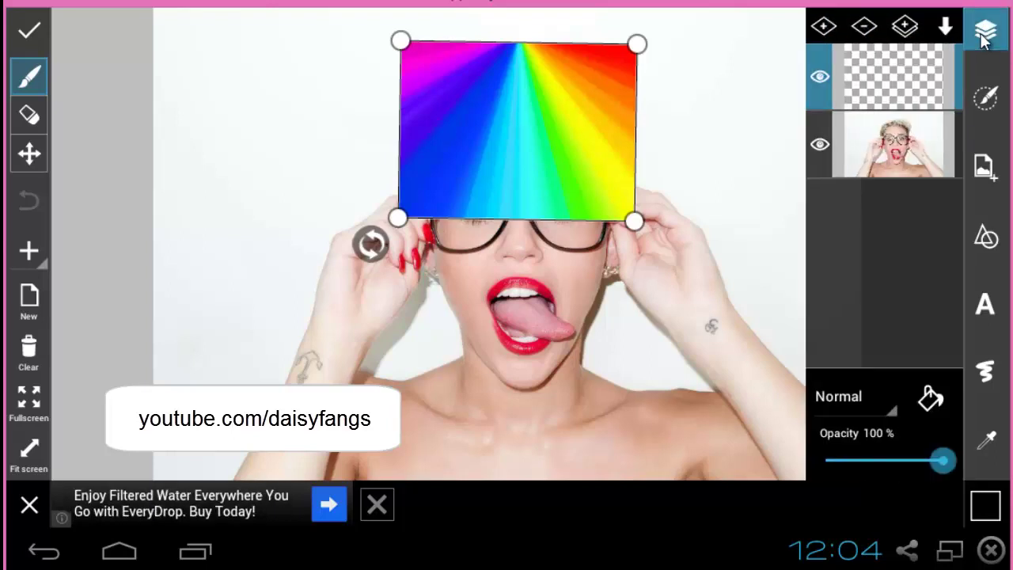
click(982, 35)
click(983, 36)
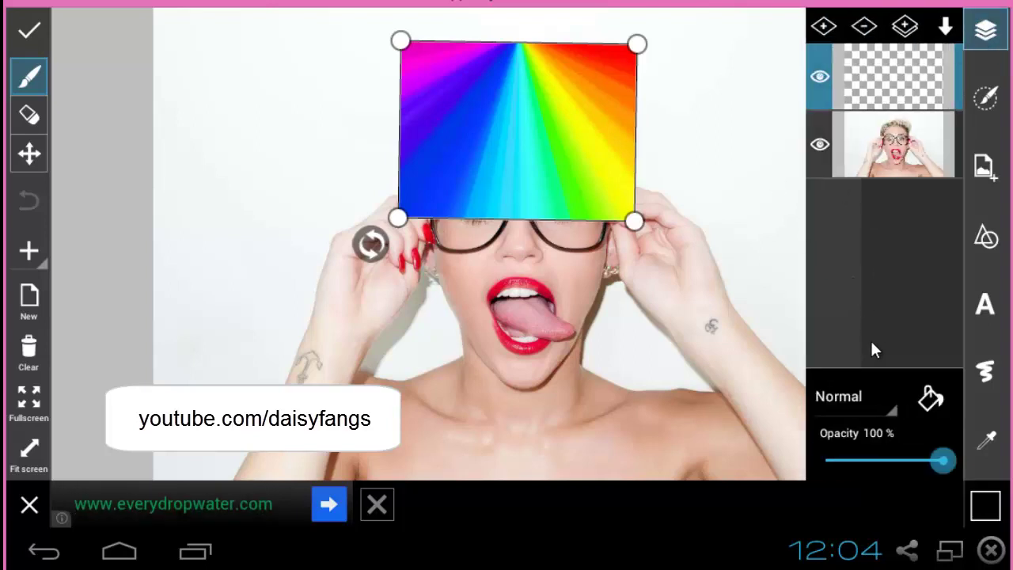
Toggle the rainbow layer's visibility off and on, leaving it visible.
click(820, 77)
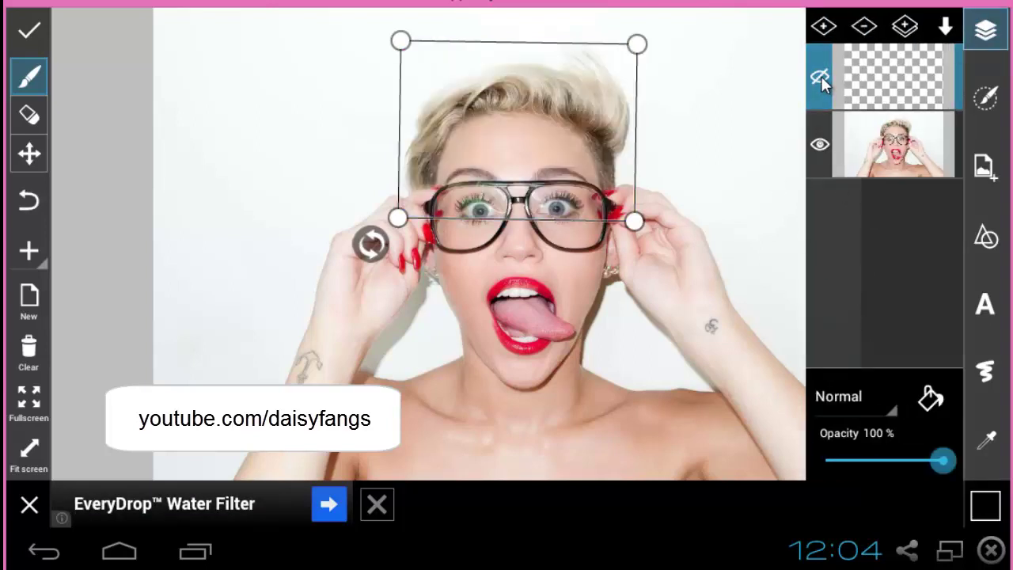
click(819, 76)
click(819, 77)
click(820, 77)
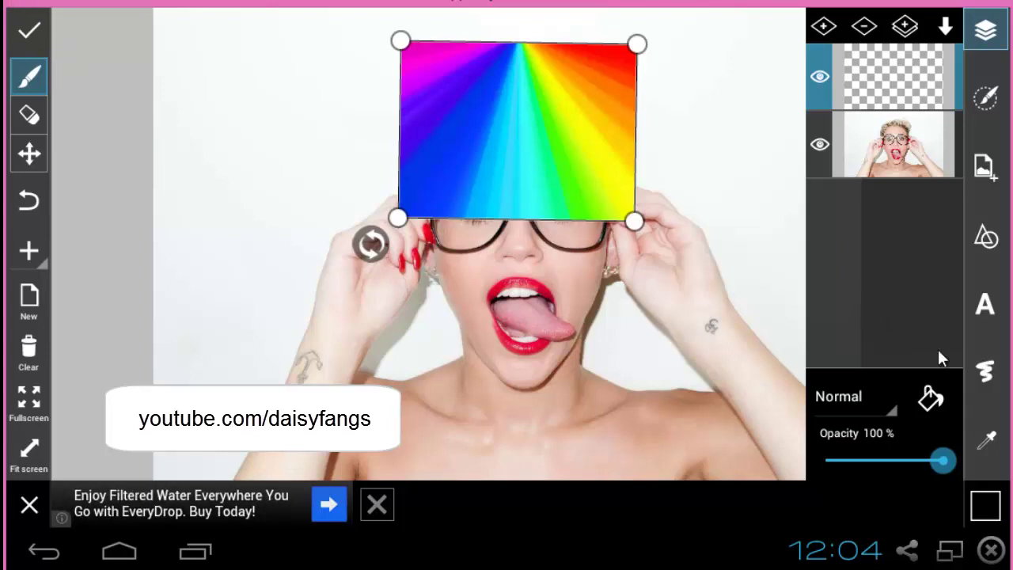
Set the rainbow layer to Screen blend at 66% opacity and commit it.
click(894, 407)
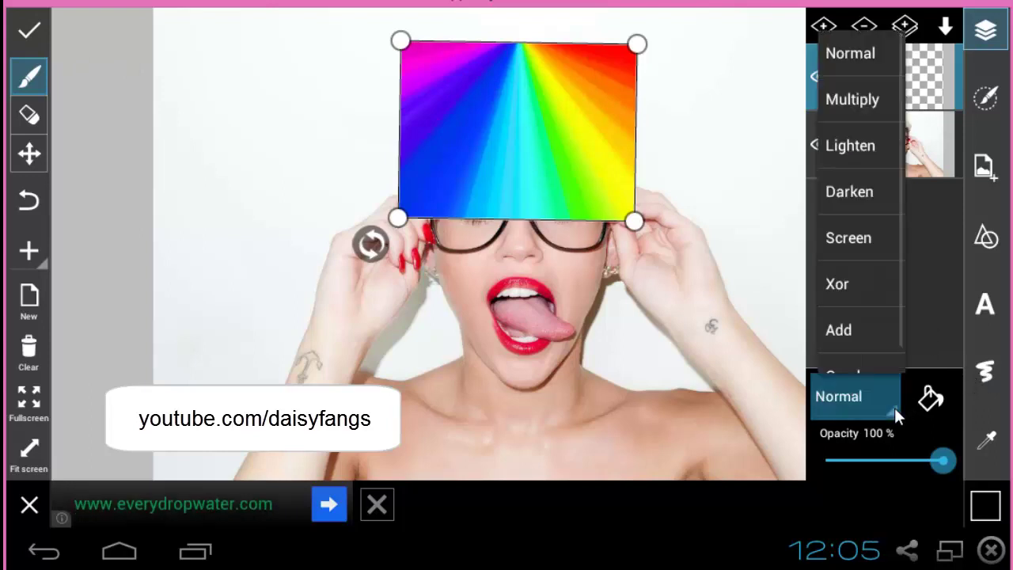
click(870, 241)
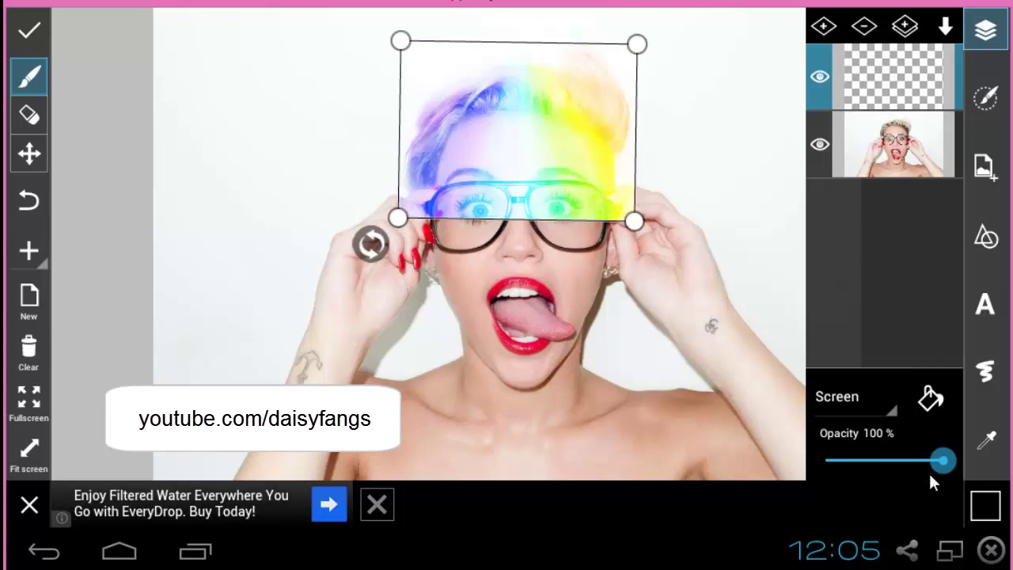
drag(930, 462, 906, 461)
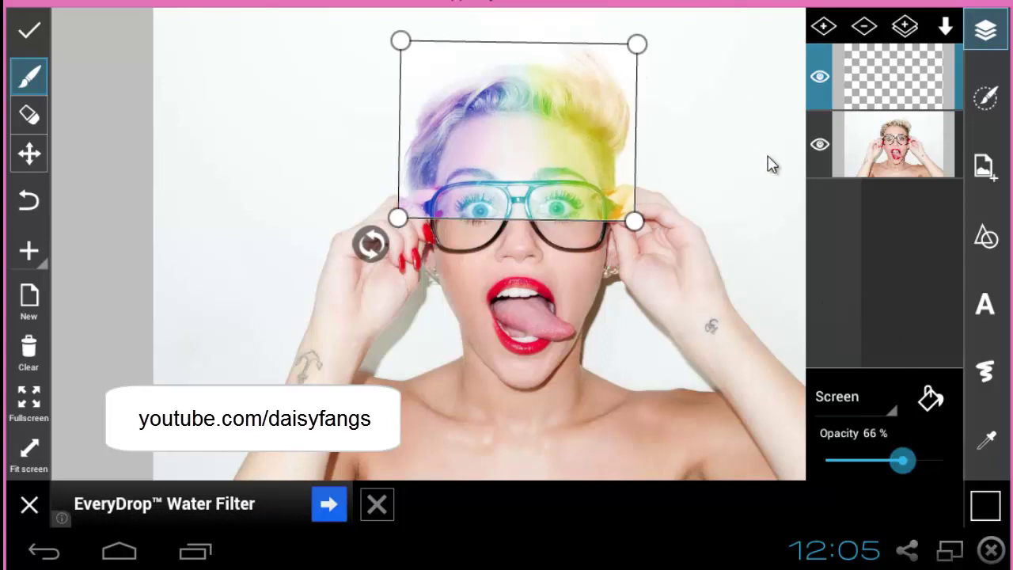
click(985, 31)
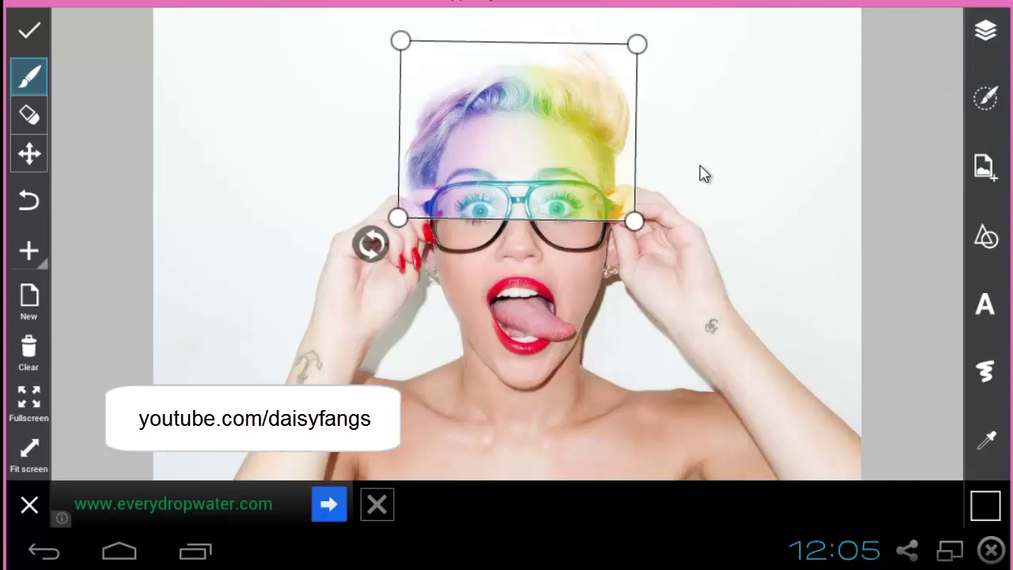
click(985, 32)
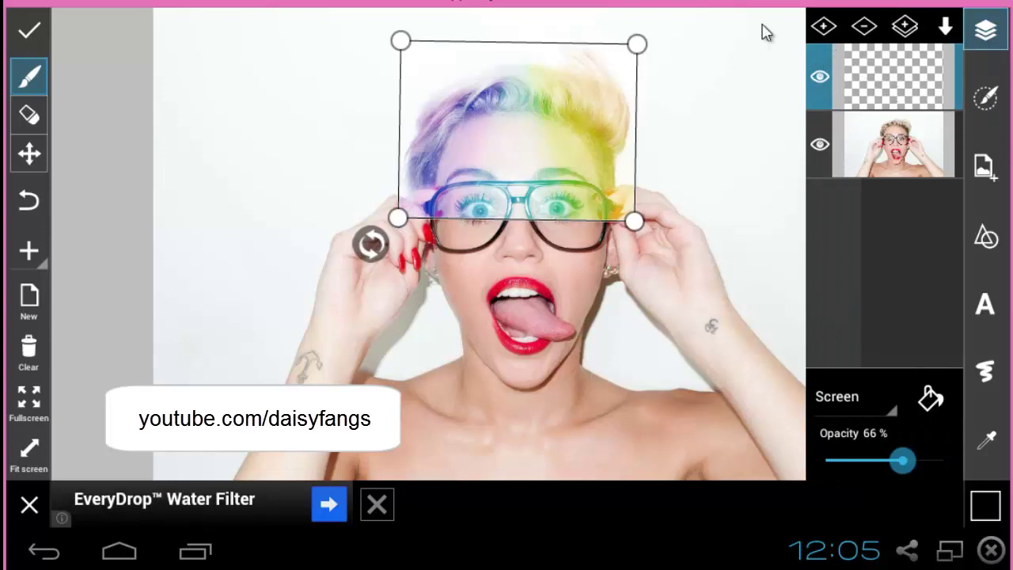
click(735, 70)
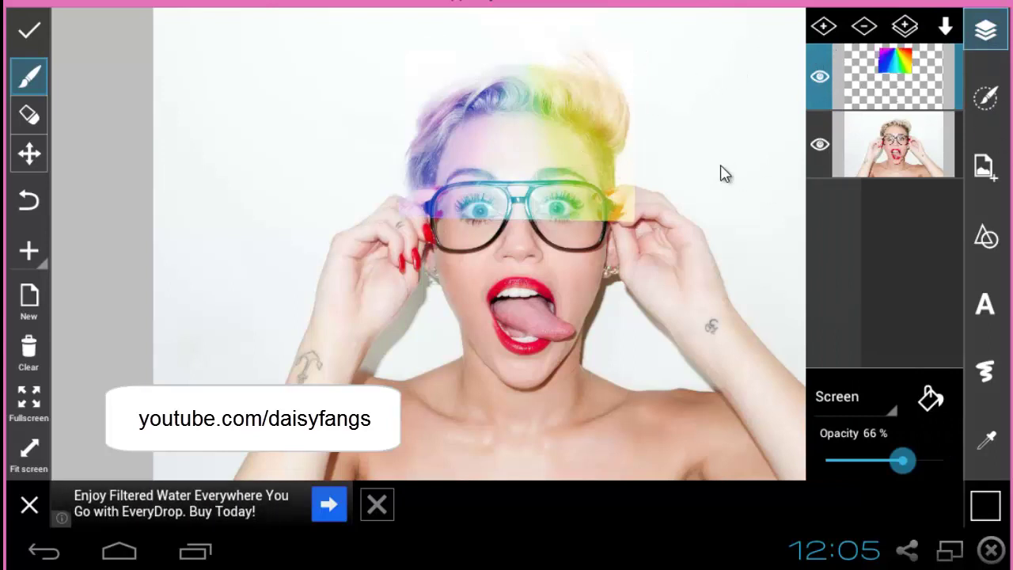
Select the Eraser and set its brush size.
click(989, 35)
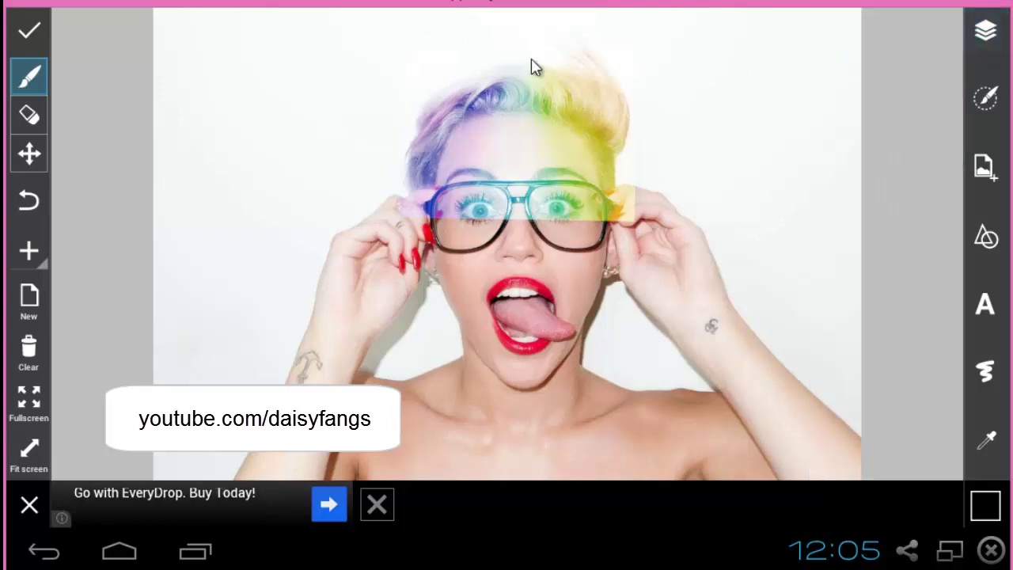
click(29, 115)
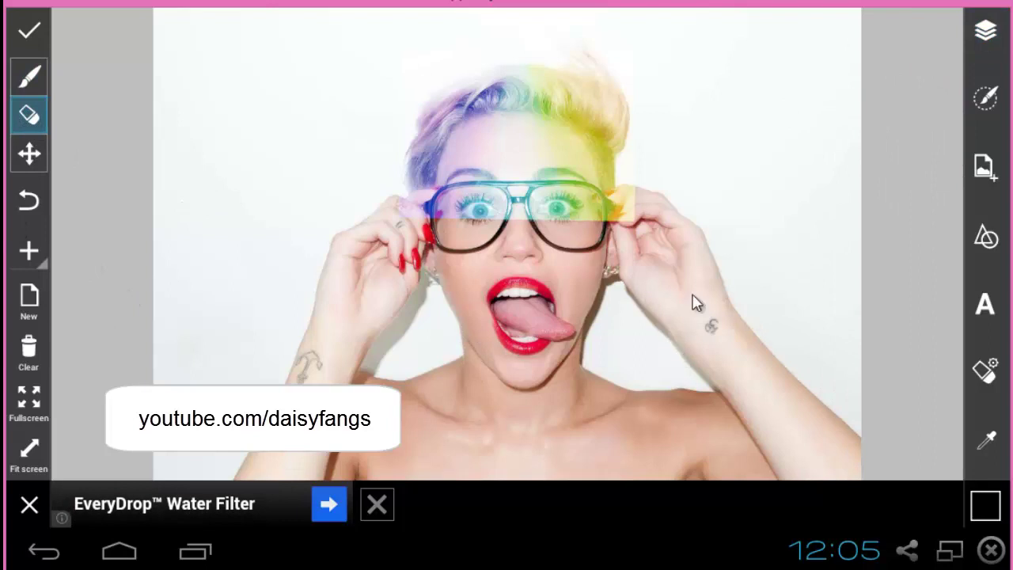
click(985, 369)
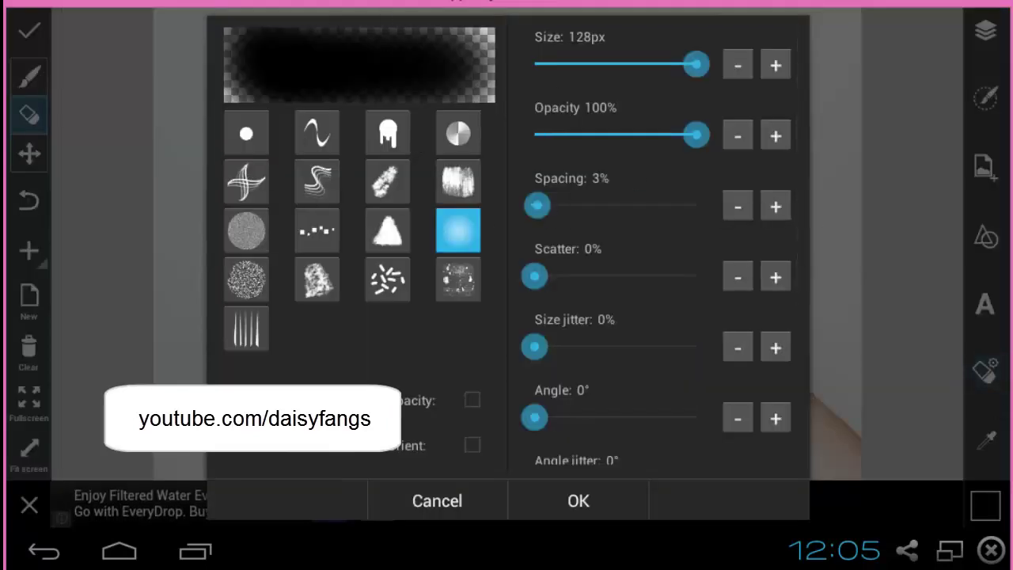
click(578, 500)
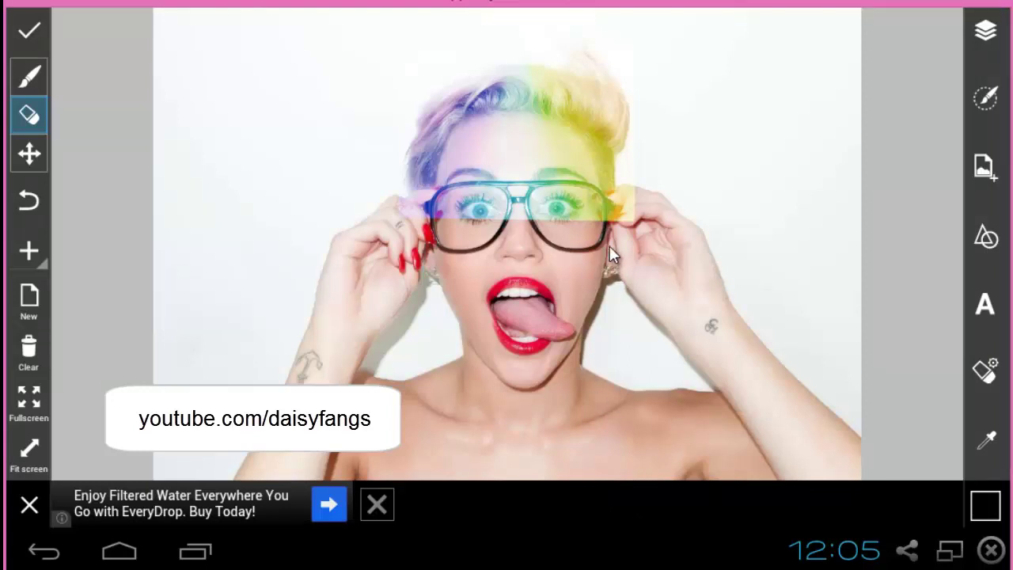
Erase the rainbow tint from the eyes, glasses and skin beside the hair.
drag(611, 215, 554, 190)
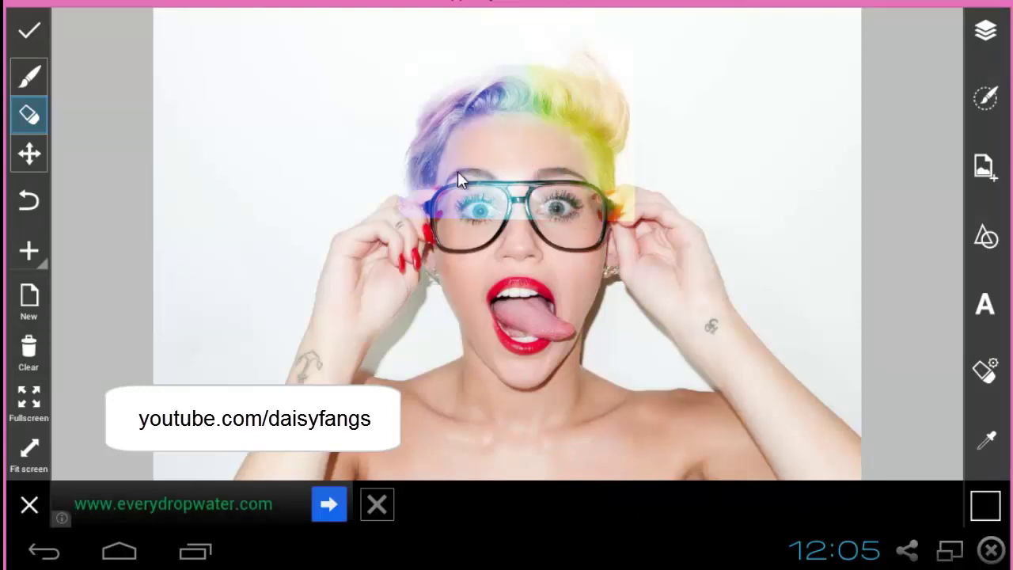
drag(438, 220, 540, 213)
drag(576, 176, 640, 206)
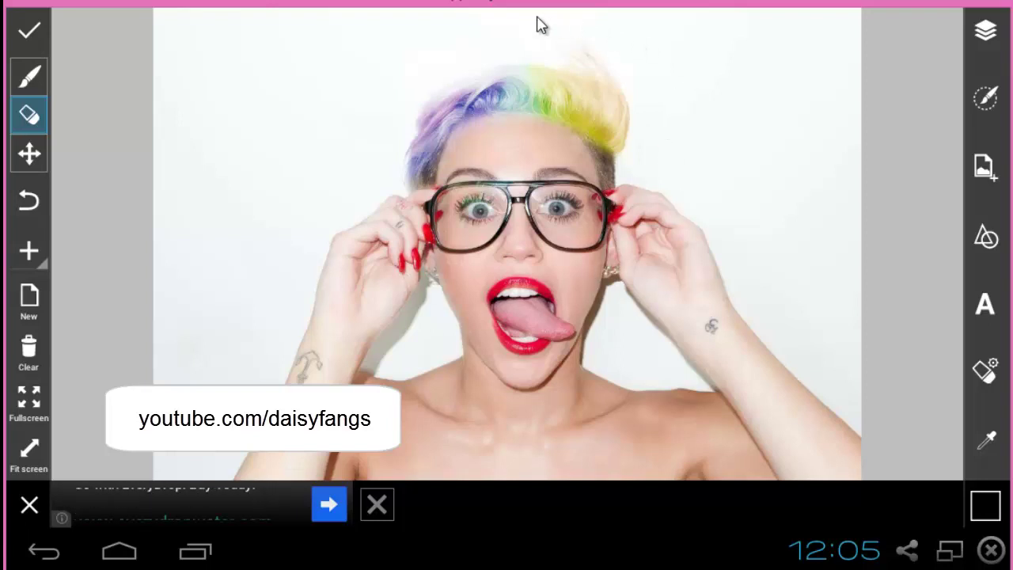
Lower the rainbow layer's opacity to 43% in the Layers panel.
click(982, 28)
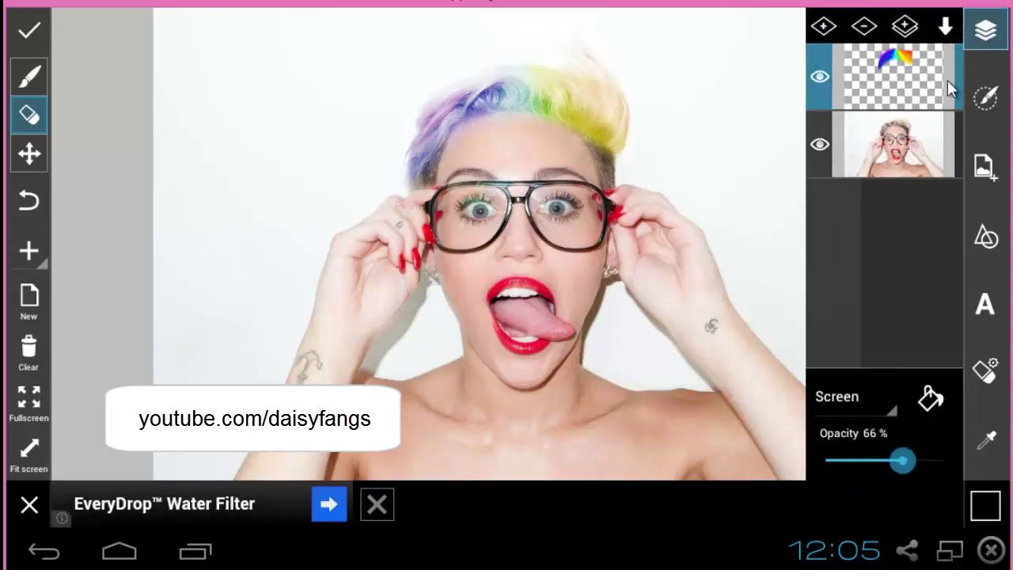
drag(892, 465, 885, 467)
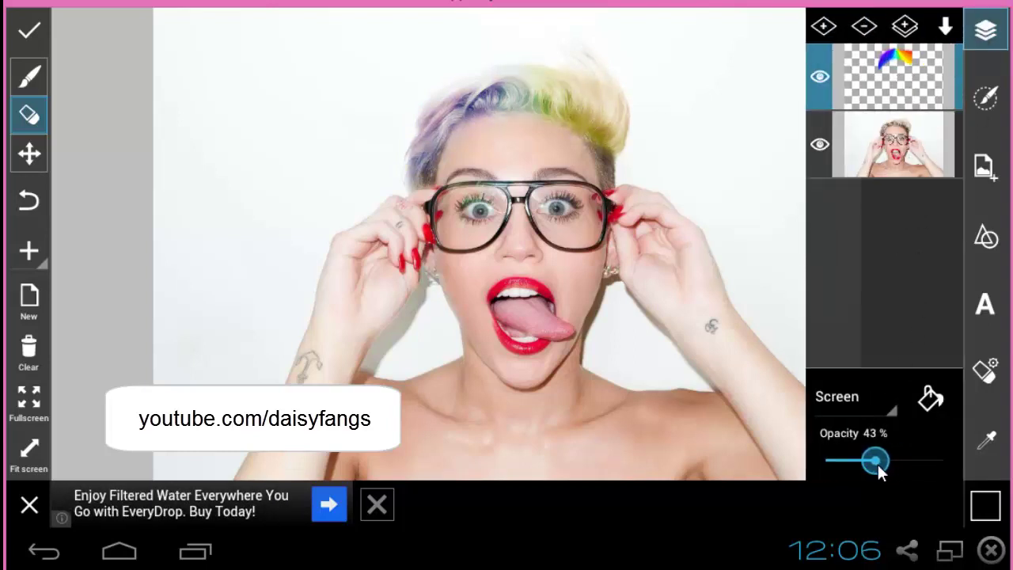
click(984, 30)
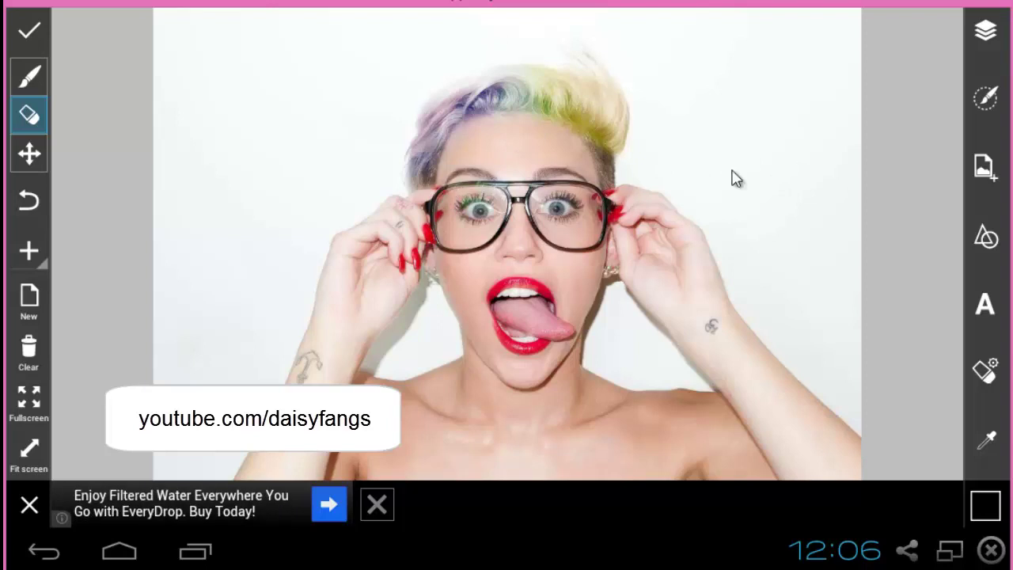
click(988, 36)
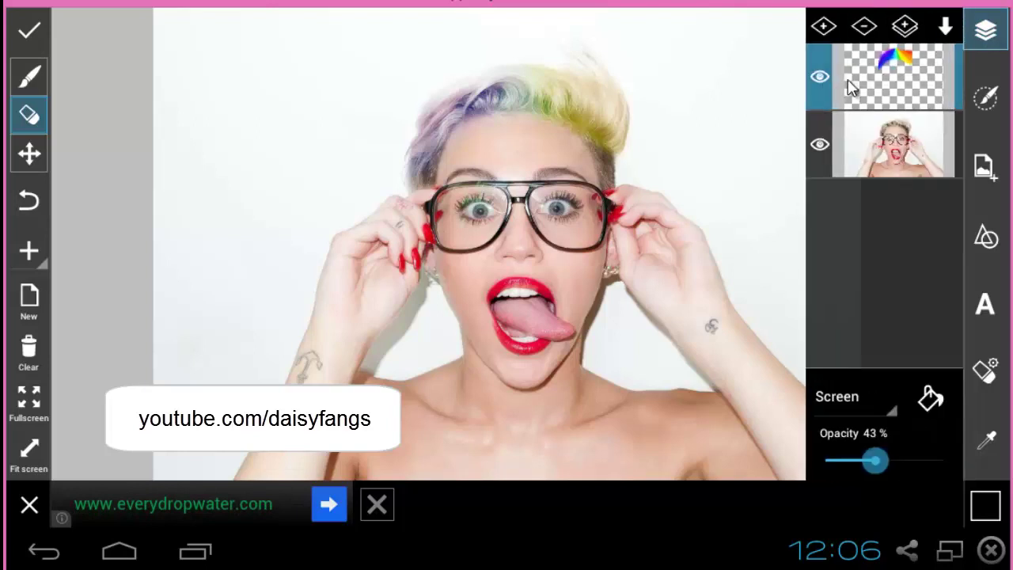
Add an Empty layer above the rainbow layer.
click(824, 26)
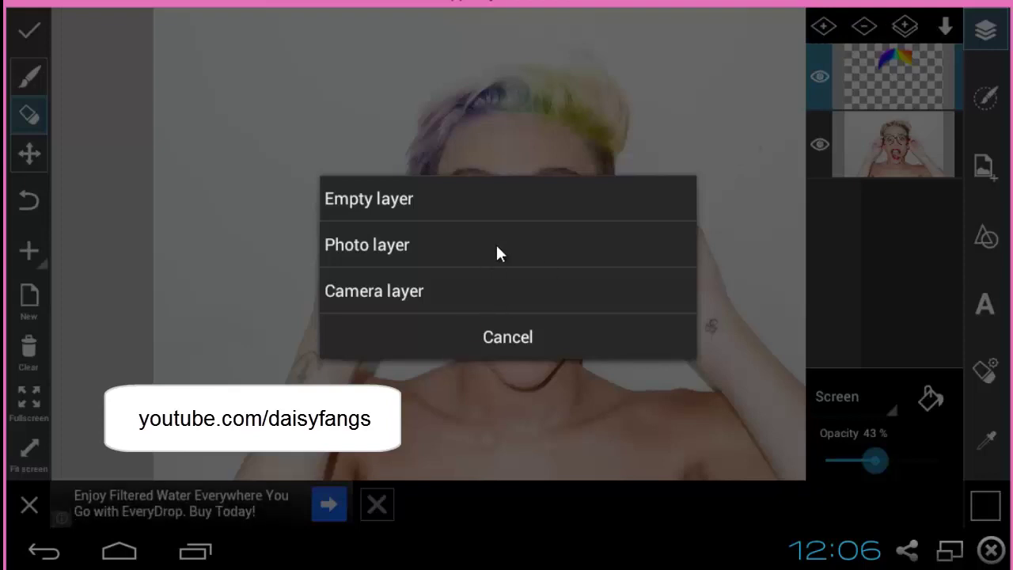
click(510, 200)
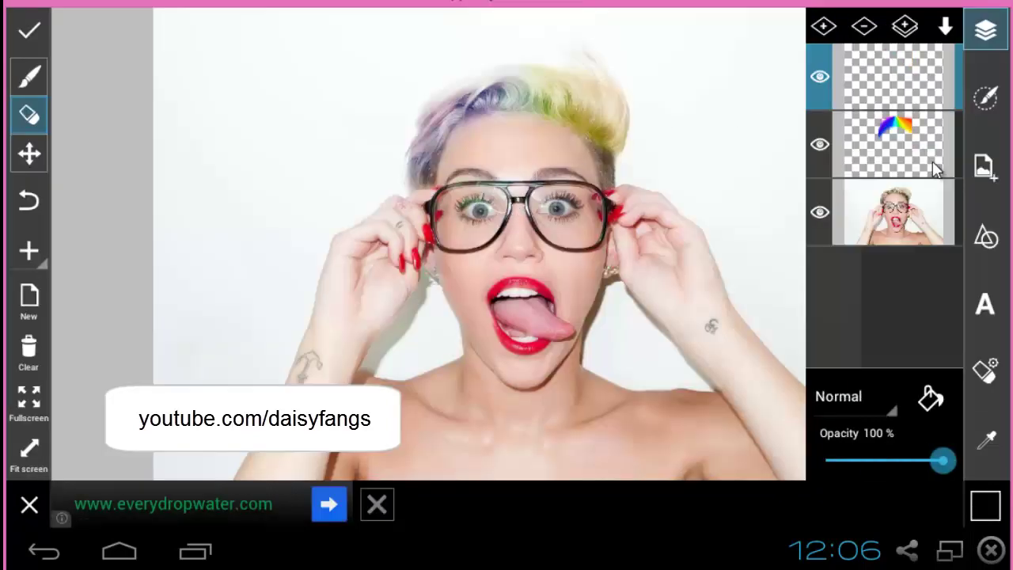
Fill the new top layer with solid purple.
click(930, 401)
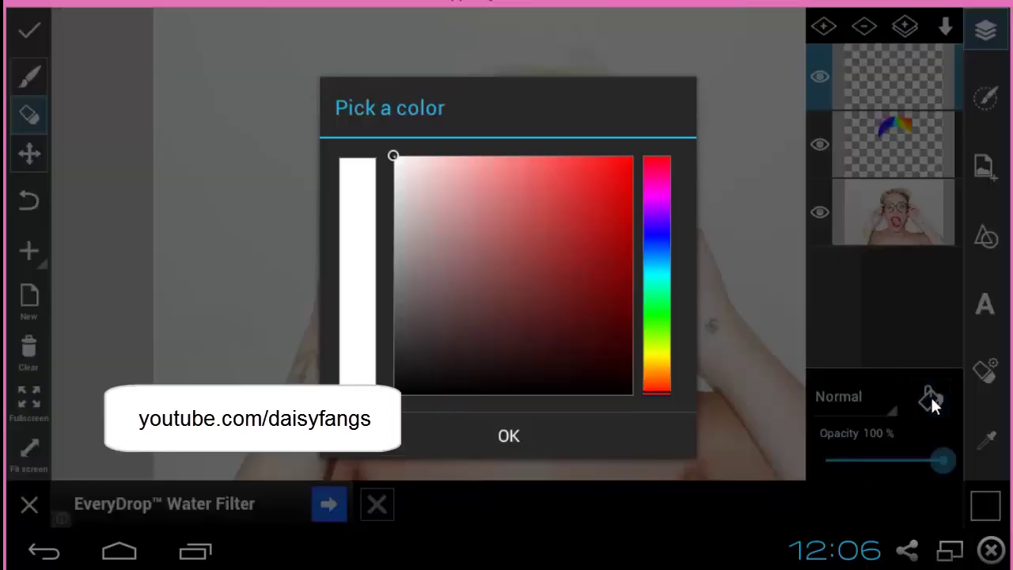
click(662, 228)
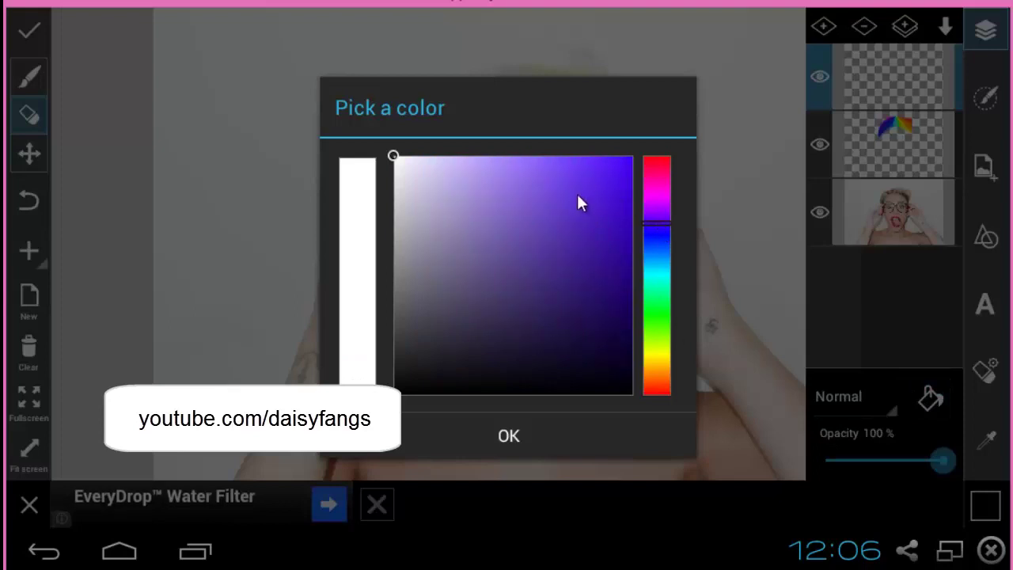
click(597, 242)
click(614, 218)
click(654, 210)
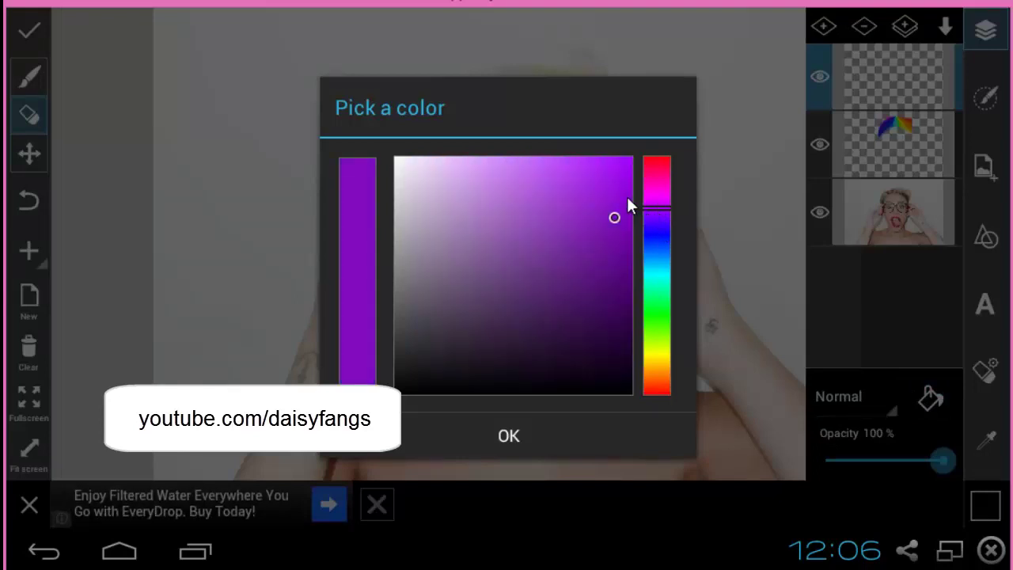
click(585, 437)
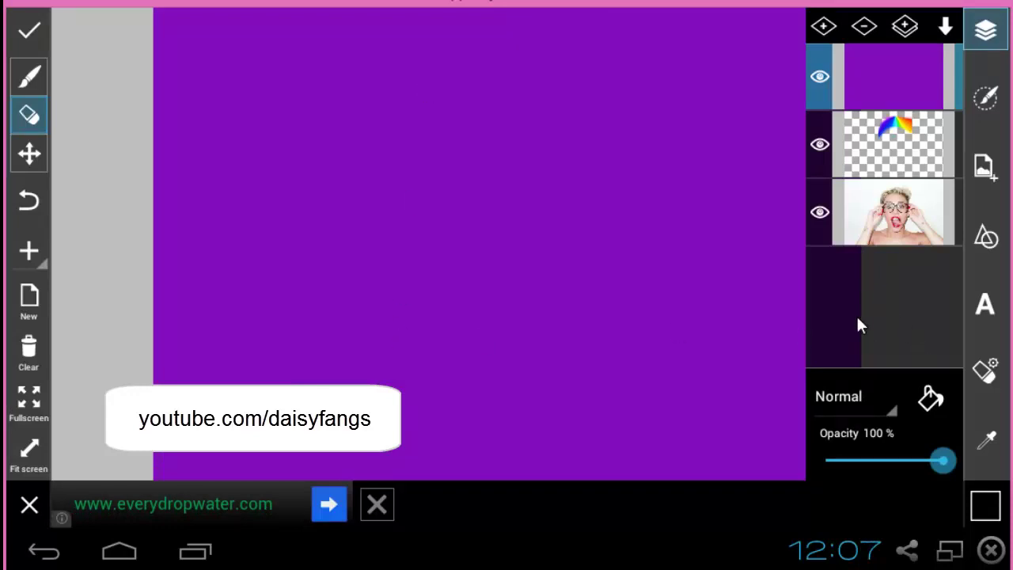
Set the purple layer's blend mode to Lighten.
click(889, 410)
click(873, 235)
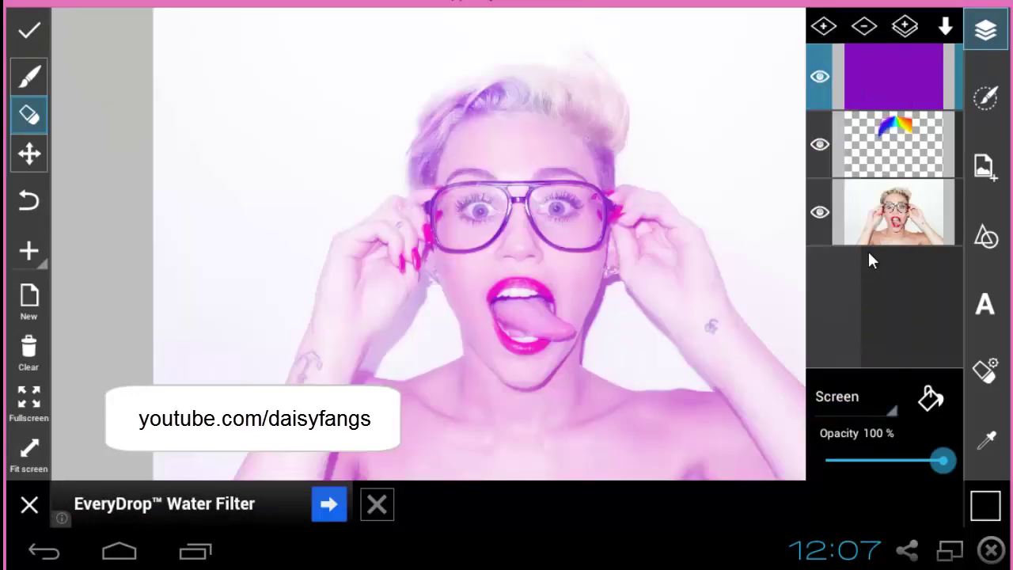
click(885, 409)
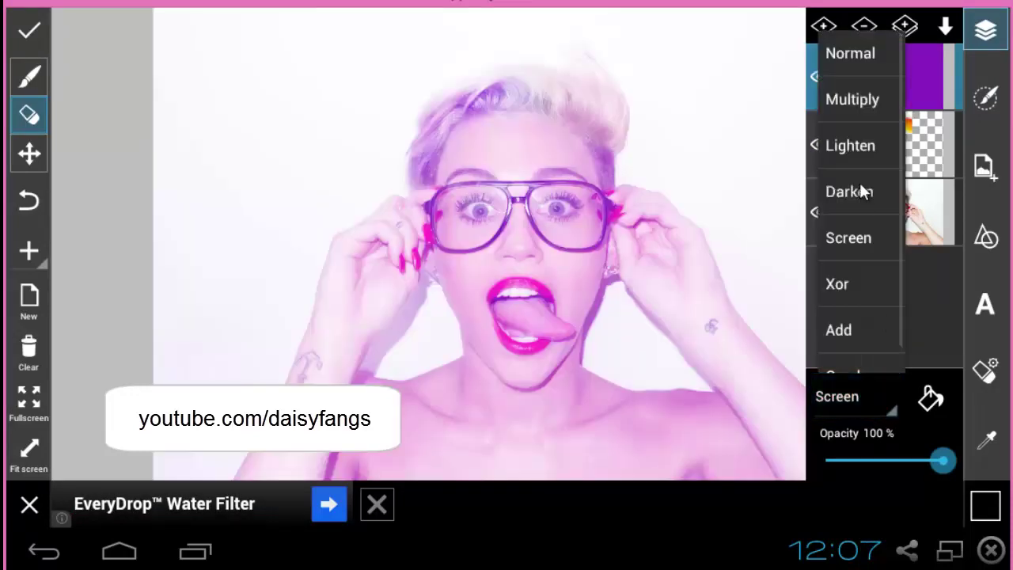
click(849, 146)
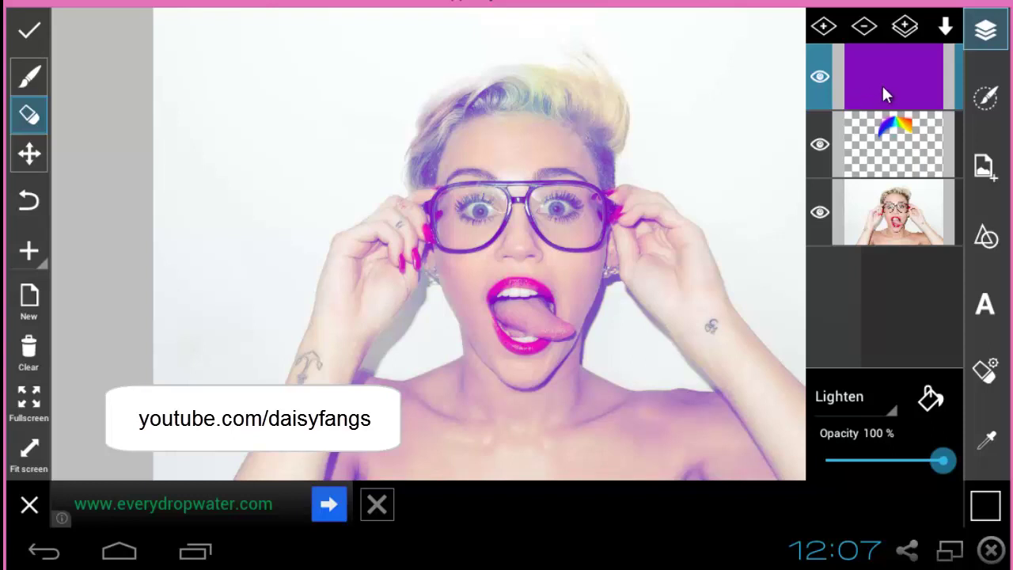
Fill the top layer with a dark navy colour.
click(930, 397)
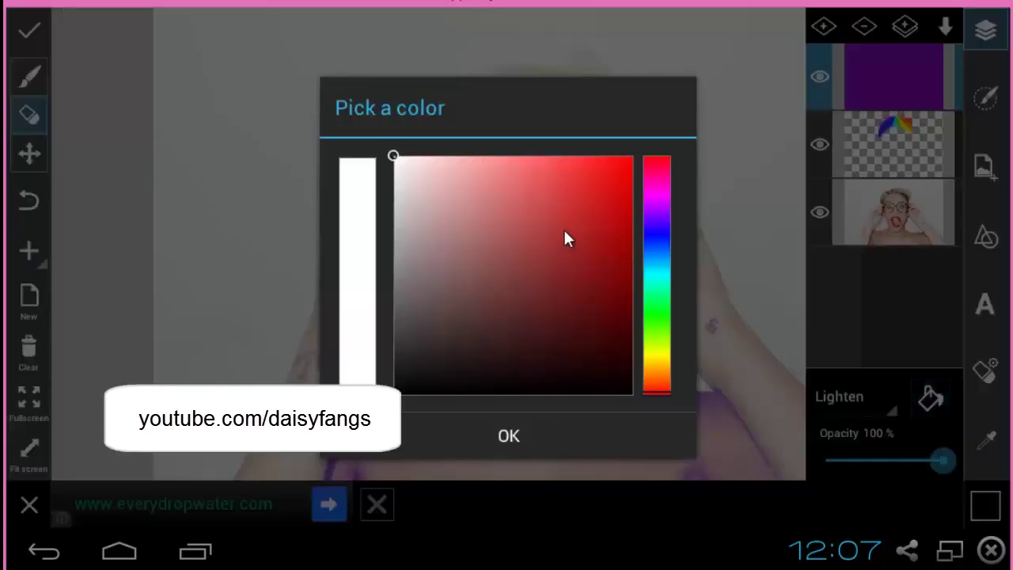
click(607, 192)
click(631, 223)
click(660, 243)
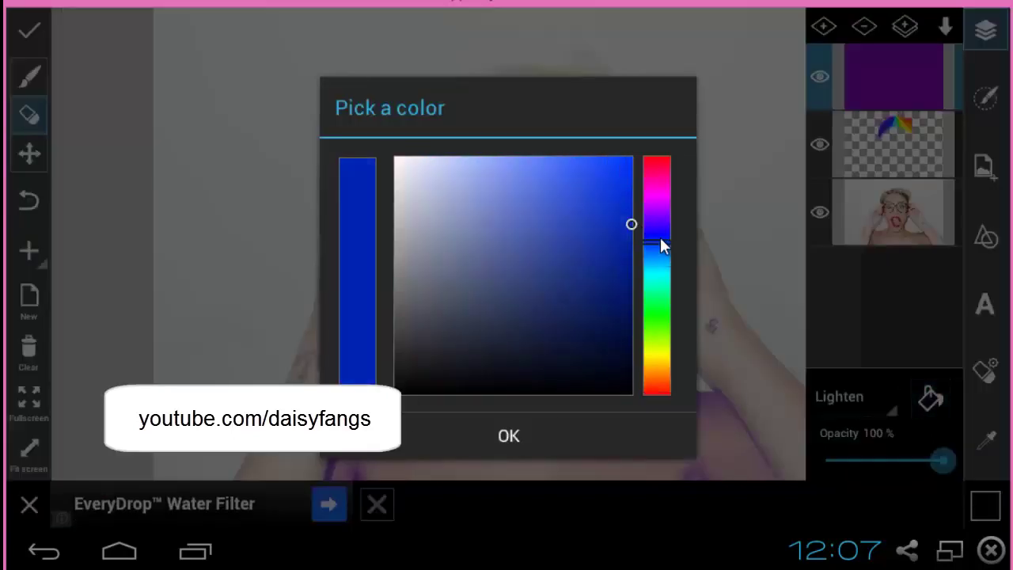
click(660, 229)
click(621, 306)
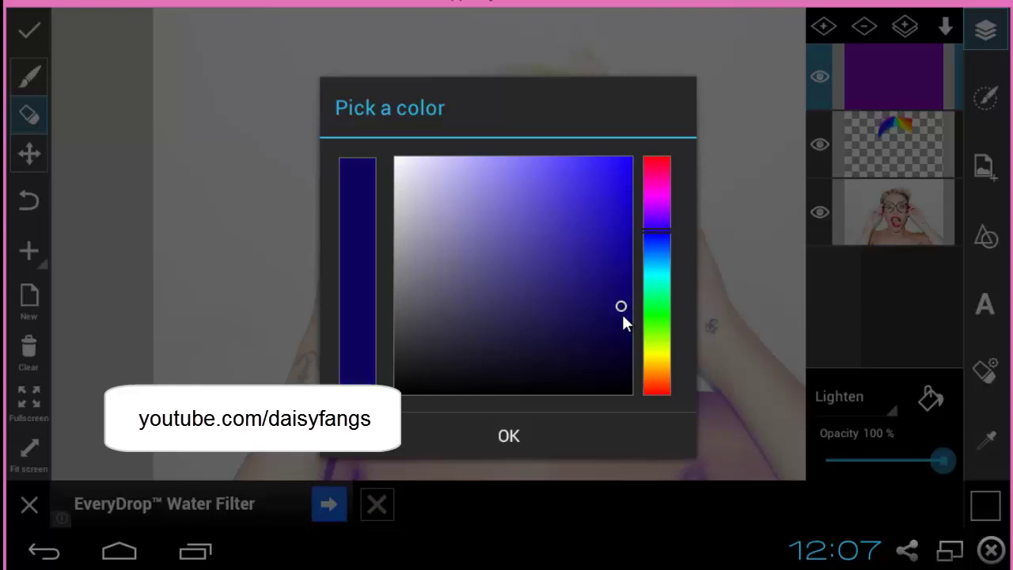
click(502, 437)
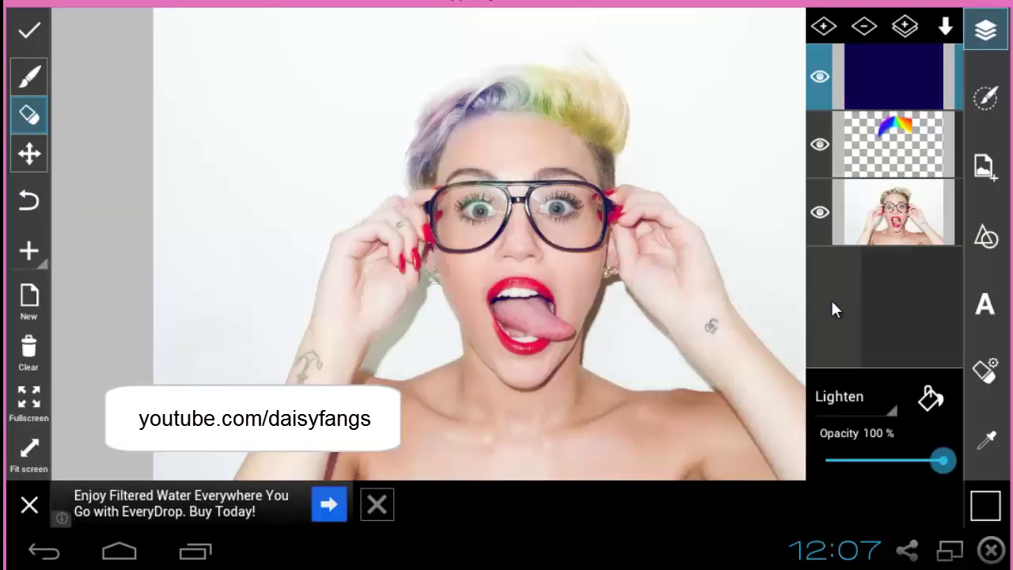
Set the top layer's blend mode to Screen, testing opacity and keeping 100%.
click(890, 406)
click(864, 245)
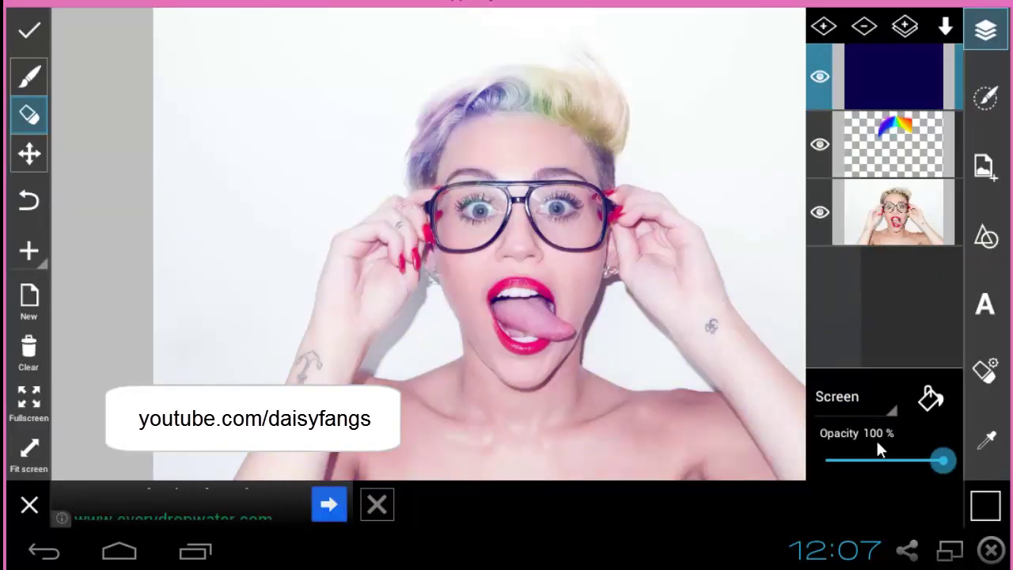
mouse_move(933, 465)
mouse_down()
mouse_move(889, 464)
mouse_move(943, 463)
mouse_up()
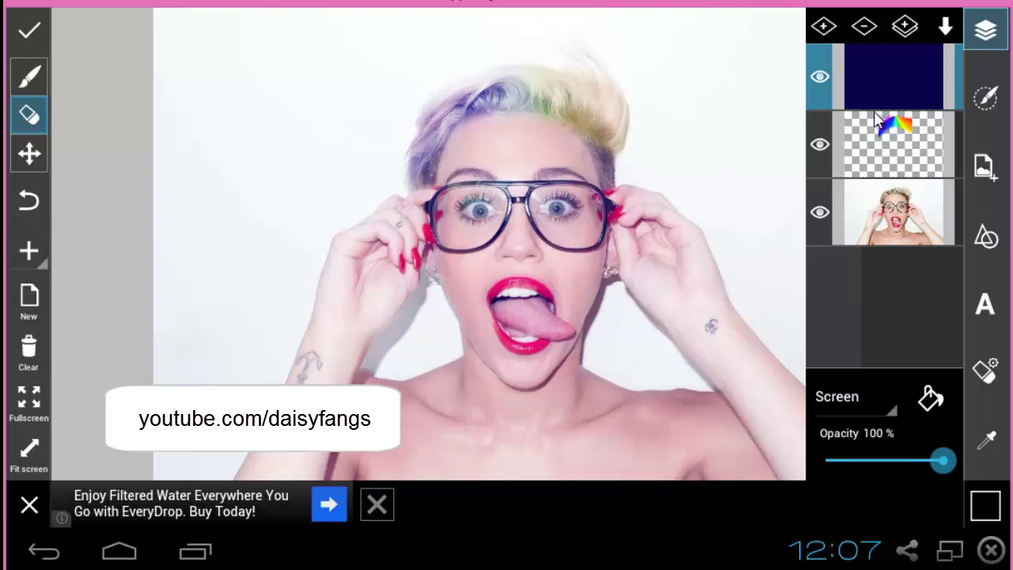
Refill the top layer with a saturated solid red.
click(931, 396)
click(589, 184)
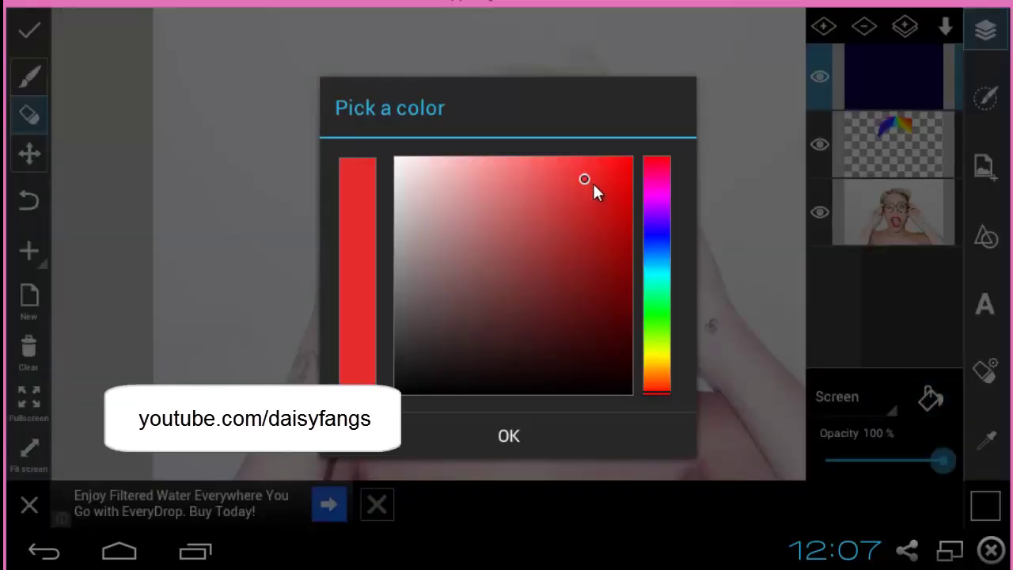
click(601, 187)
click(618, 173)
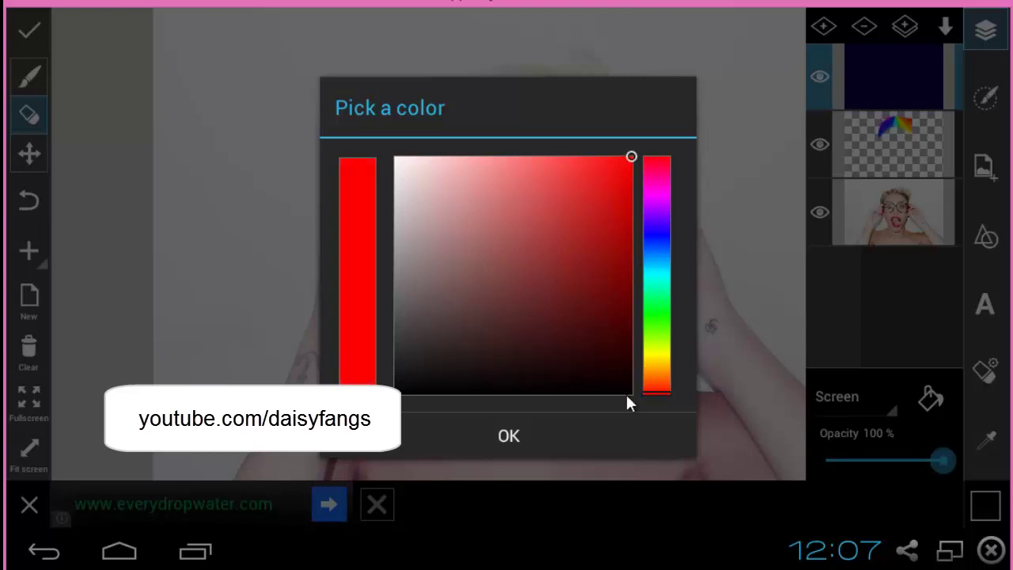
click(620, 436)
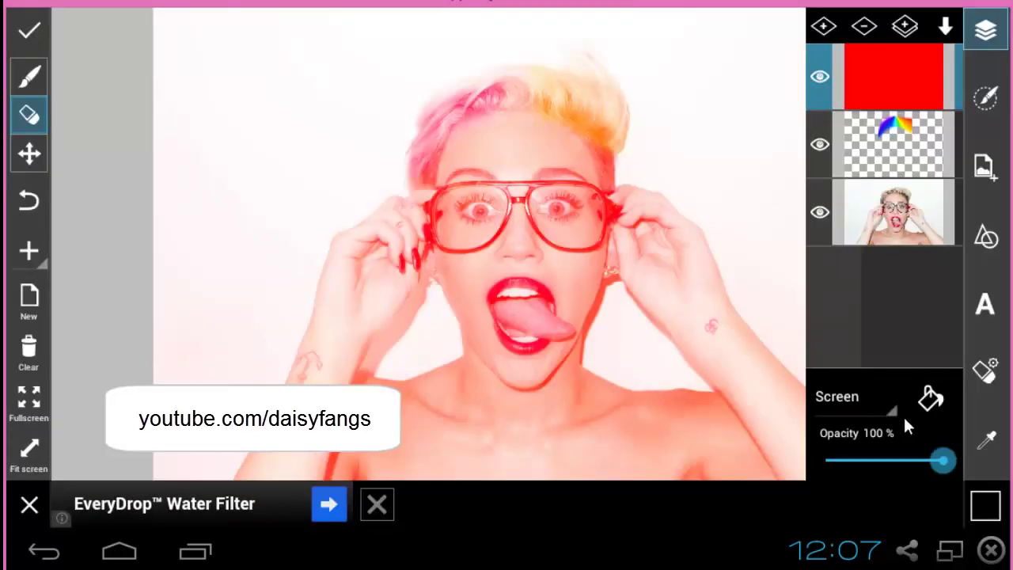
Refill the top layer with a dark green shade.
click(930, 398)
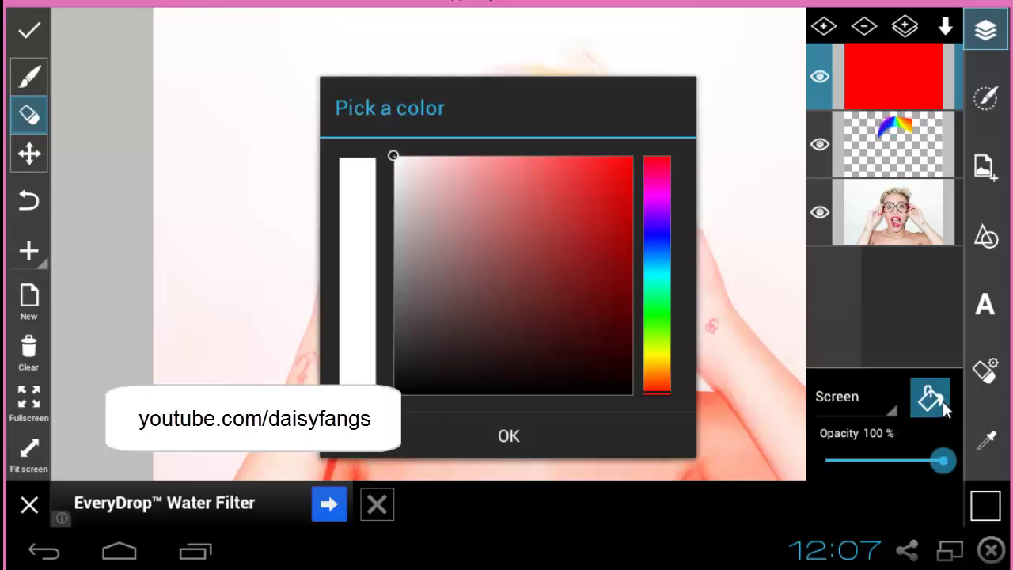
click(656, 287)
click(665, 329)
click(631, 162)
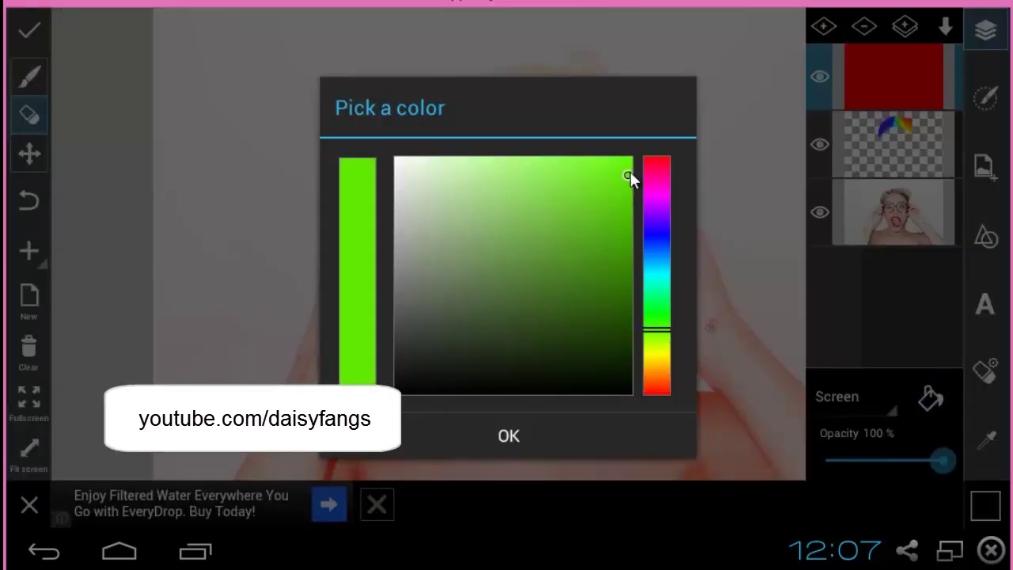
click(632, 292)
click(631, 251)
click(631, 274)
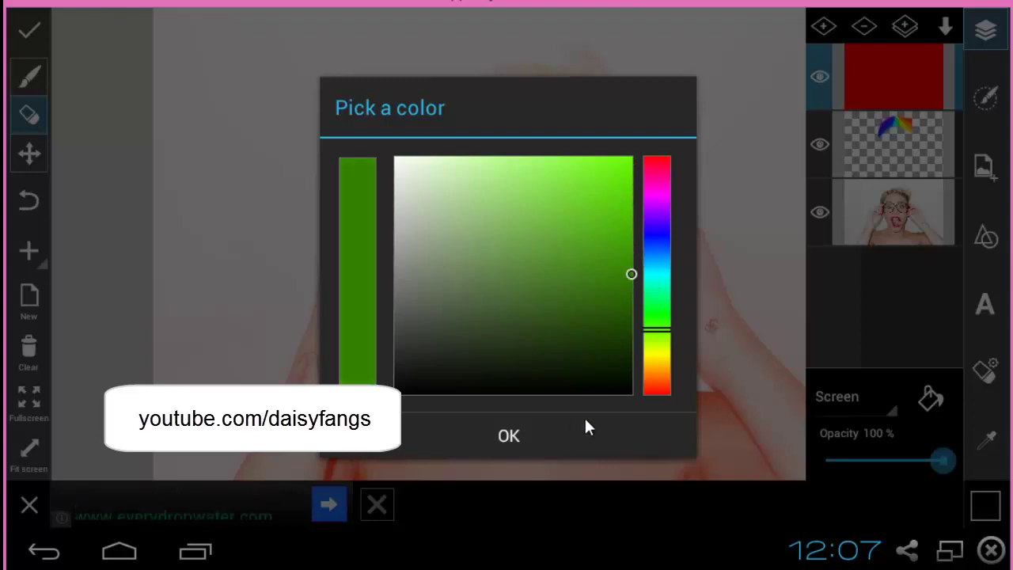
click(586, 423)
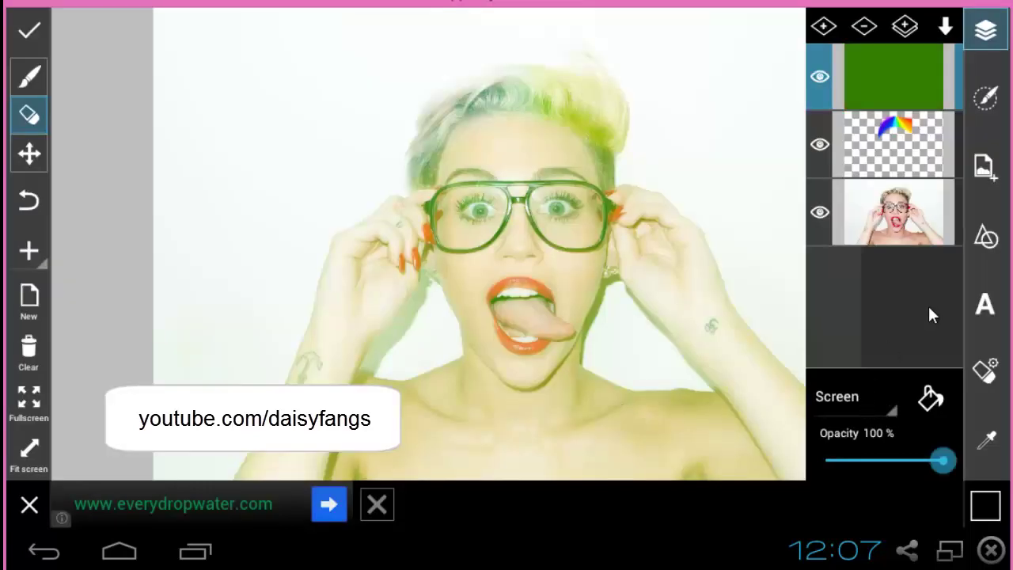
Try Lighten blending on the green layer, then return it to Screen.
click(892, 409)
click(865, 147)
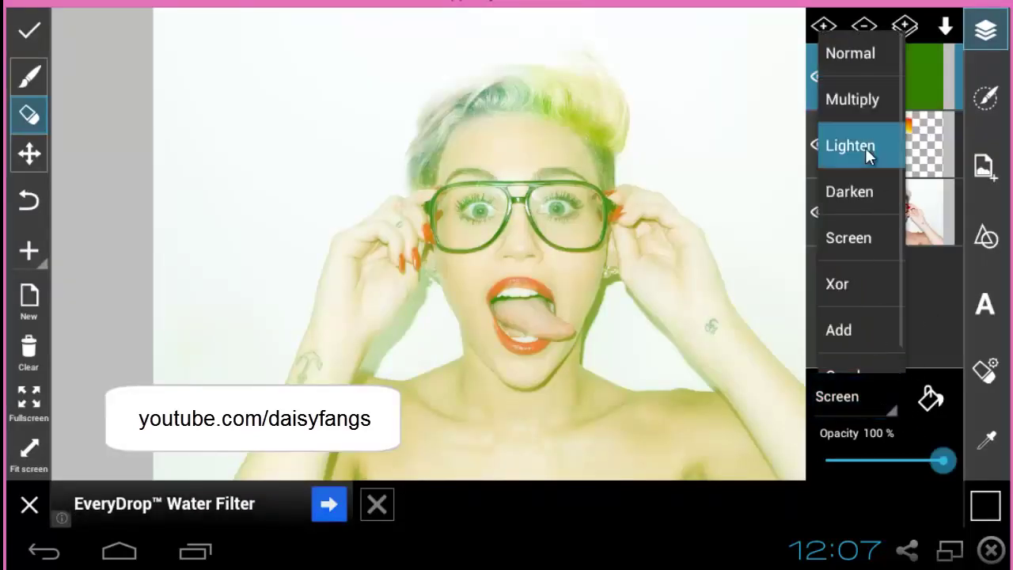
click(862, 385)
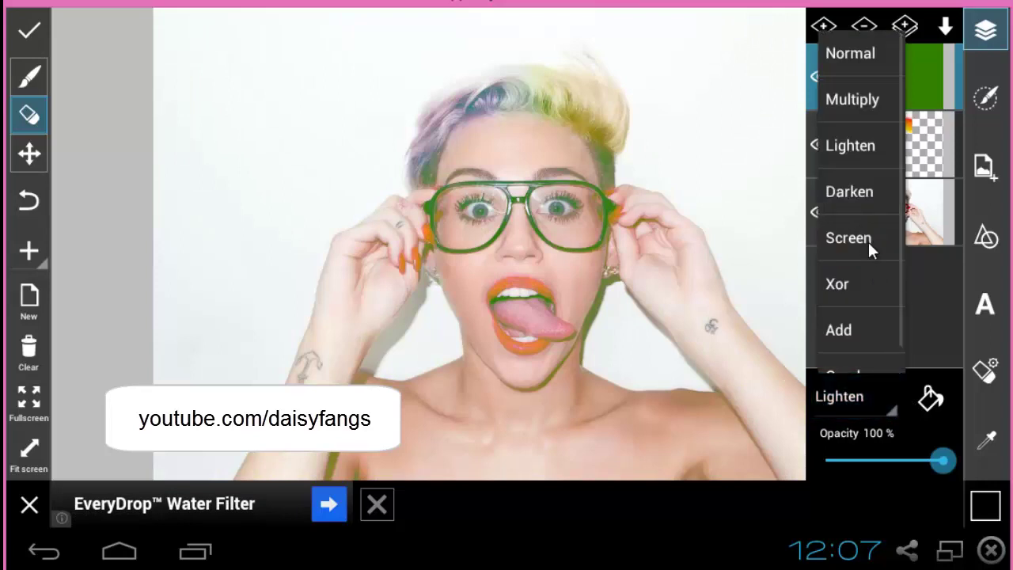
click(867, 240)
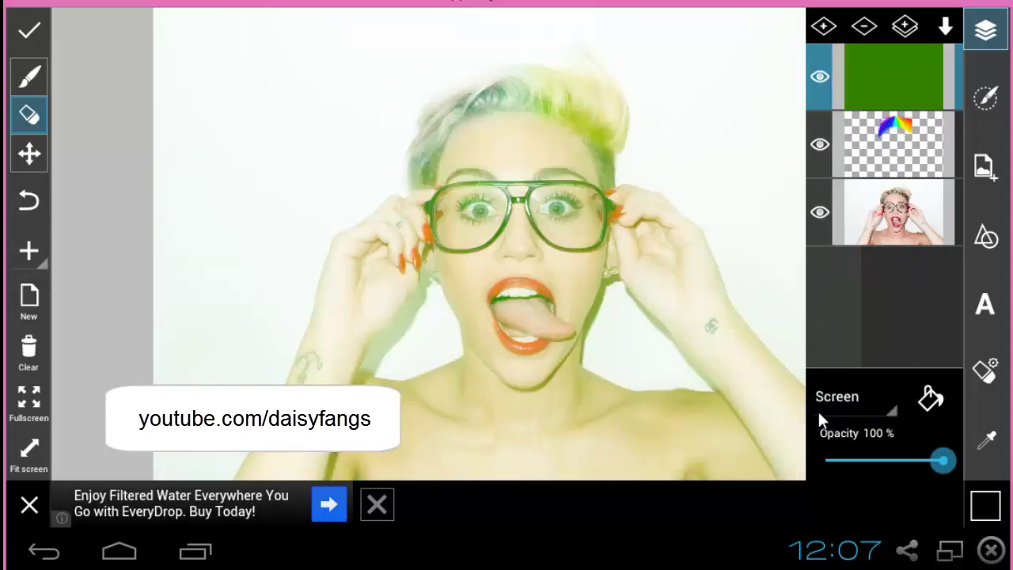
Erase the green layer over the glasses, face and chest, sparing the tongue.
click(989, 34)
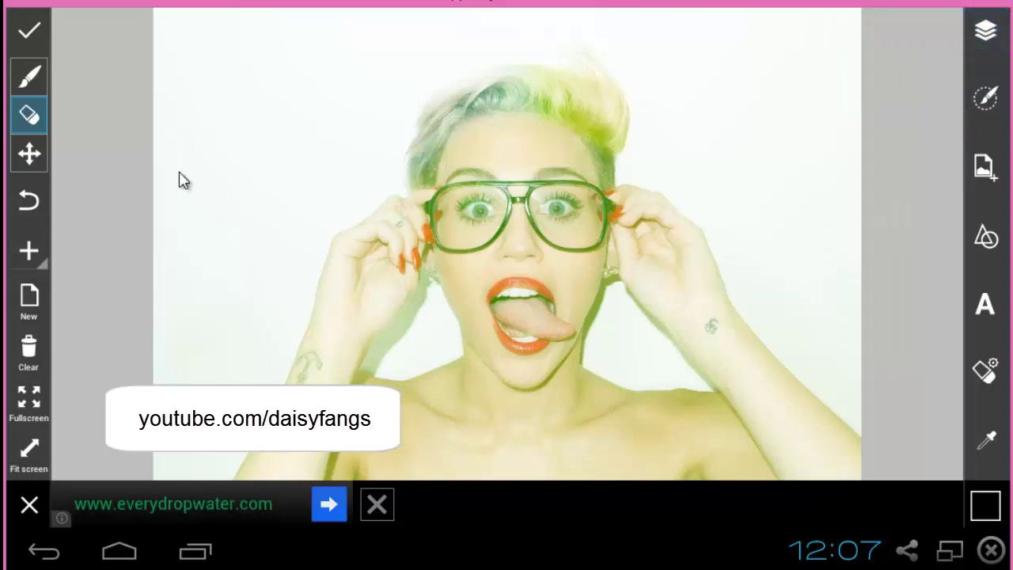
mouse_move(538, 198)
mouse_down()
mouse_move(327, 210)
mouse_move(658, 203)
mouse_move(427, 269)
mouse_move(316, 362)
mouse_move(372, 277)
mouse_move(301, 343)
mouse_move(351, 463)
mouse_move(670, 495)
mouse_up()
mouse_move(493, 469)
mouse_down()
mouse_move(333, 335)
mouse_move(543, 456)
mouse_move(423, 411)
mouse_move(446, 408)
mouse_up()
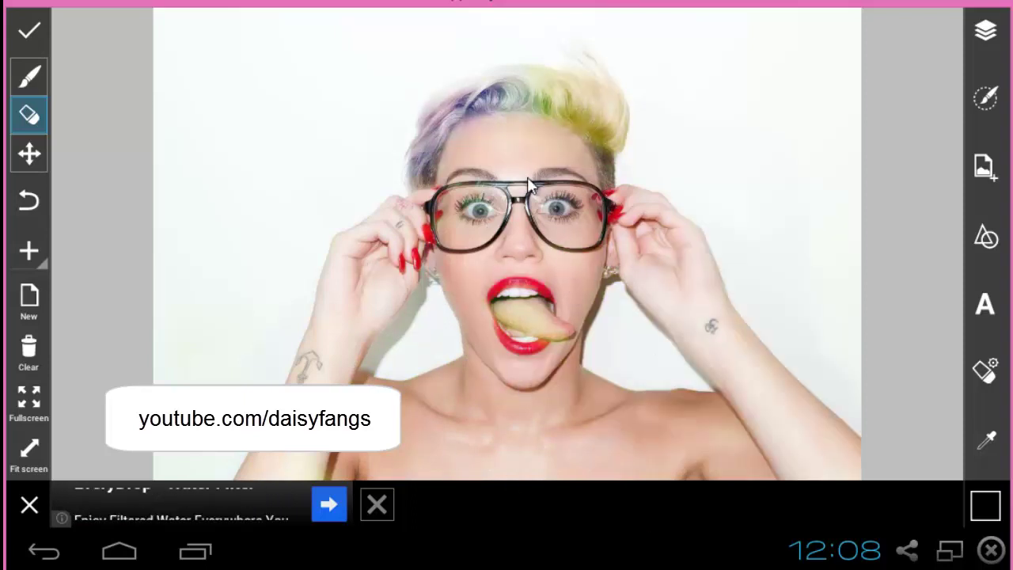
click(984, 31)
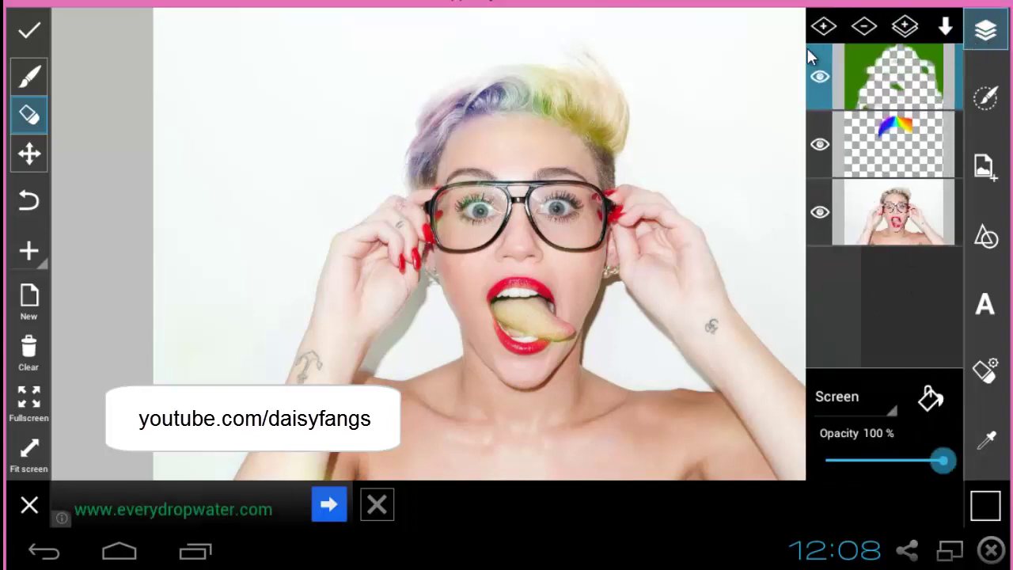
click(820, 73)
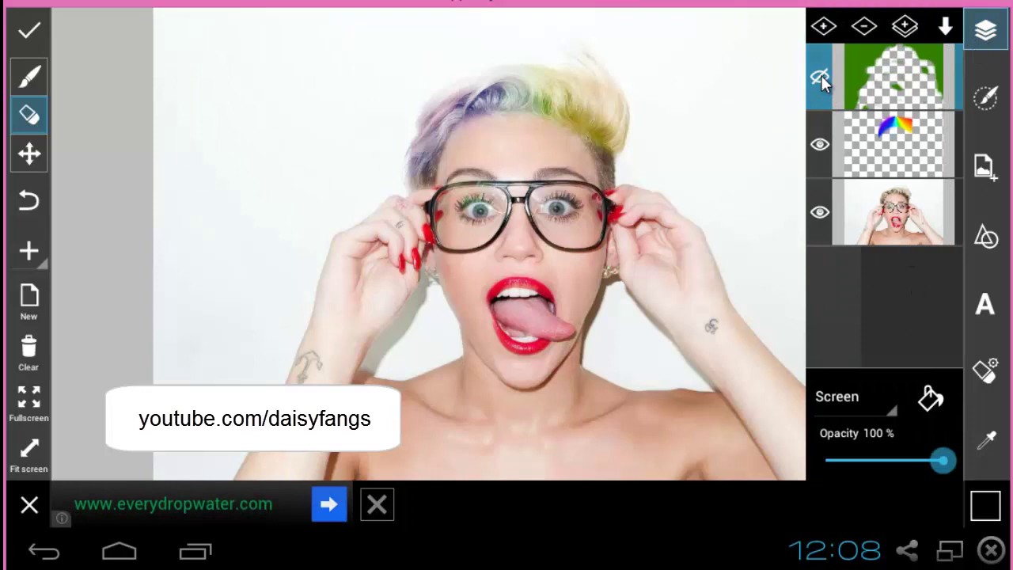
click(821, 75)
click(821, 76)
click(820, 76)
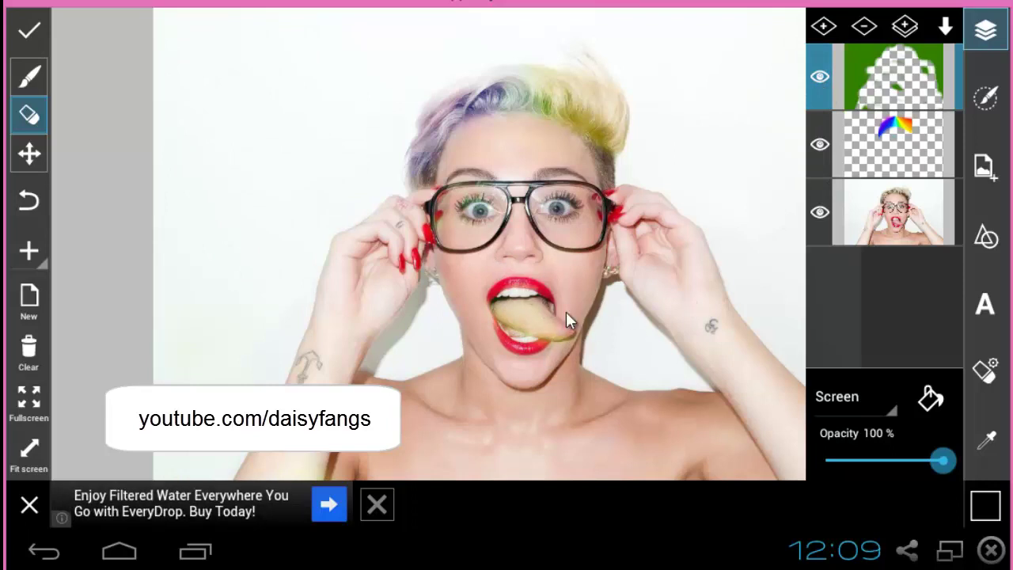
click(823, 75)
click(823, 75)
click(822, 75)
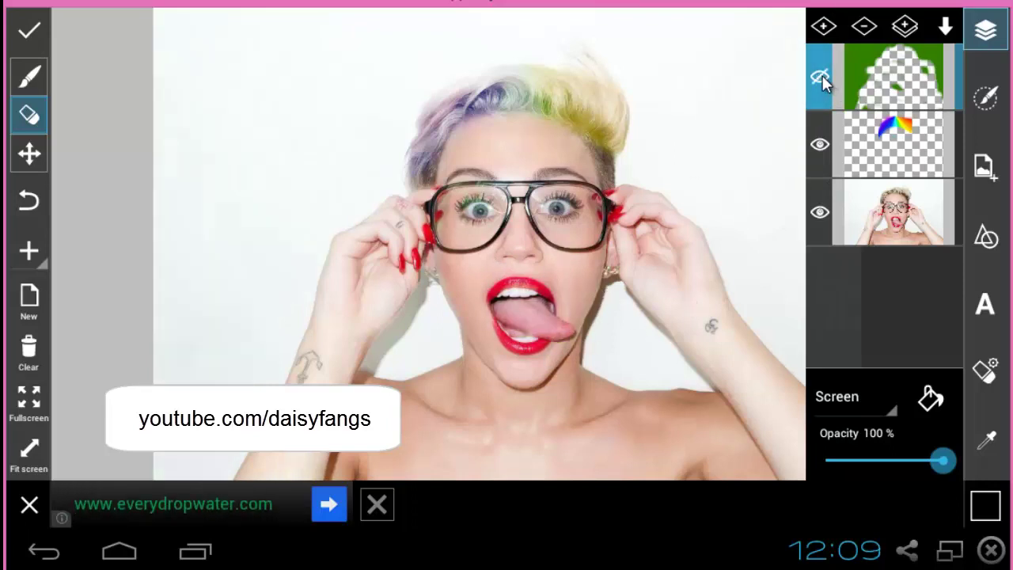
click(822, 75)
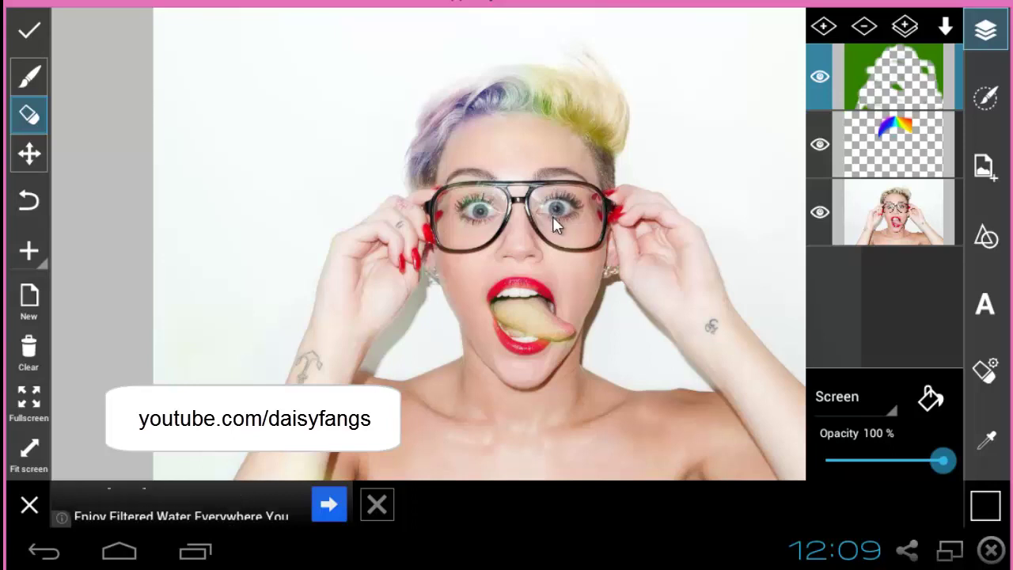
click(823, 76)
click(822, 76)
click(822, 76)
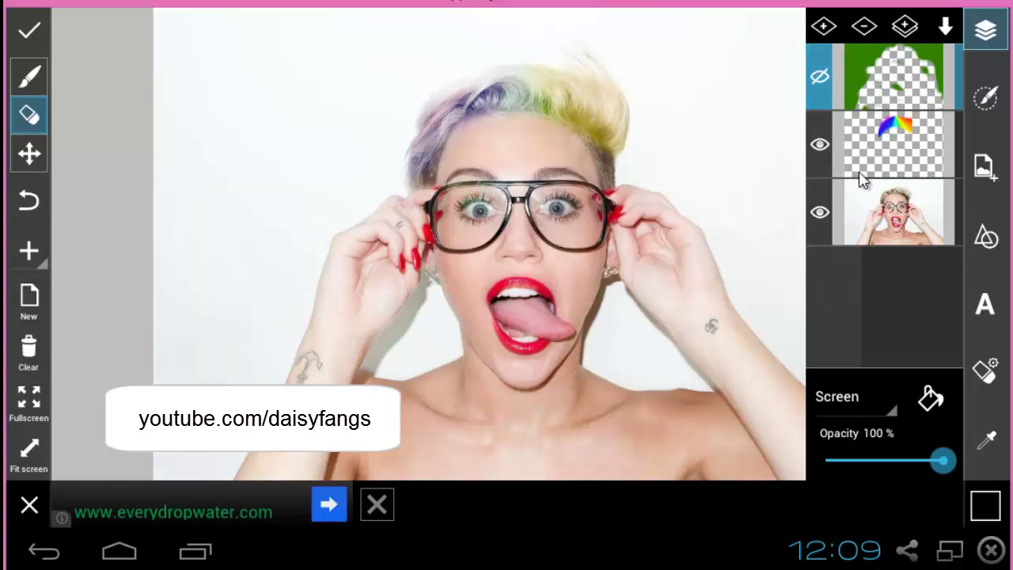
click(819, 145)
click(818, 144)
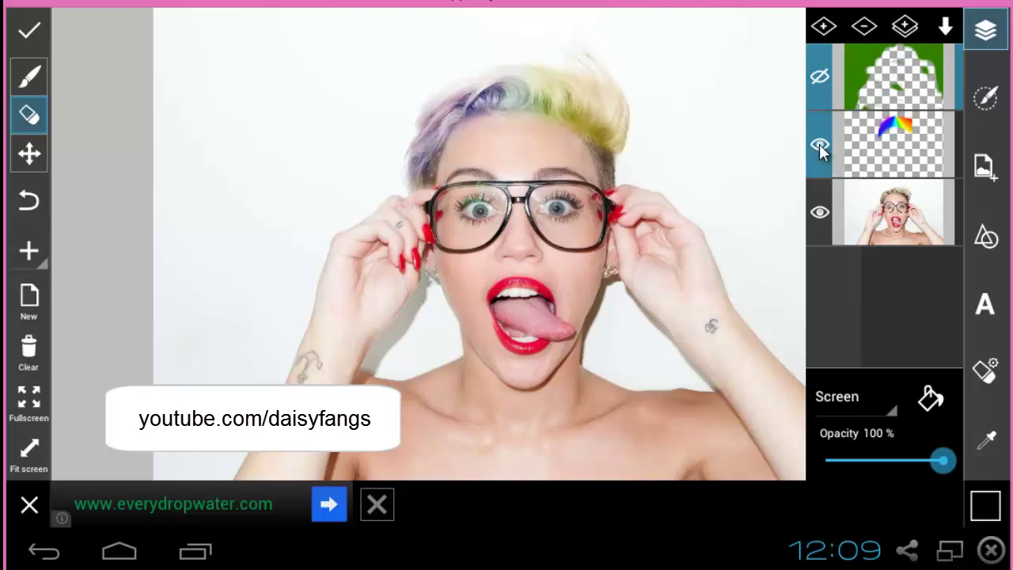
click(819, 144)
click(818, 144)
click(818, 77)
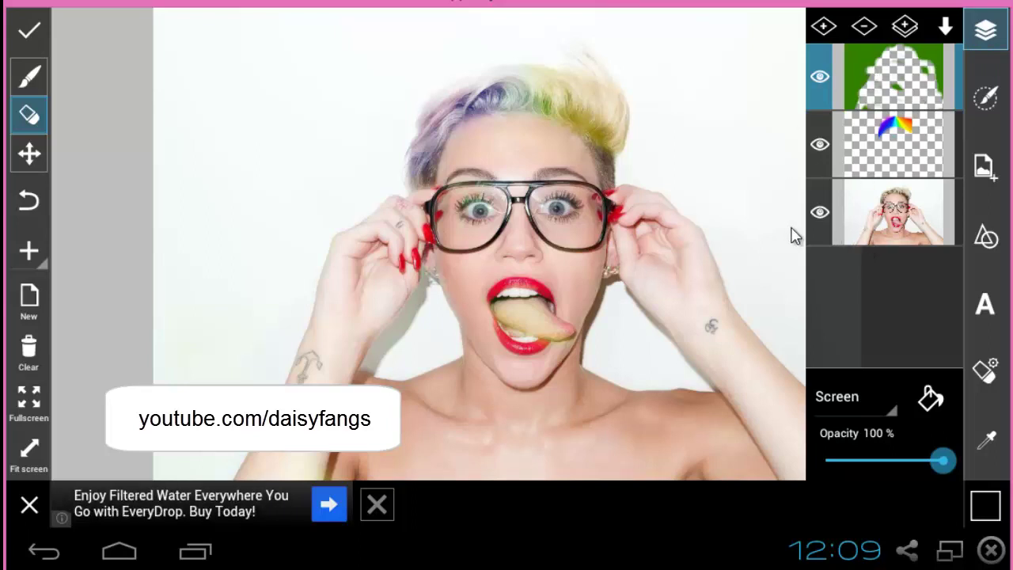
click(972, 41)
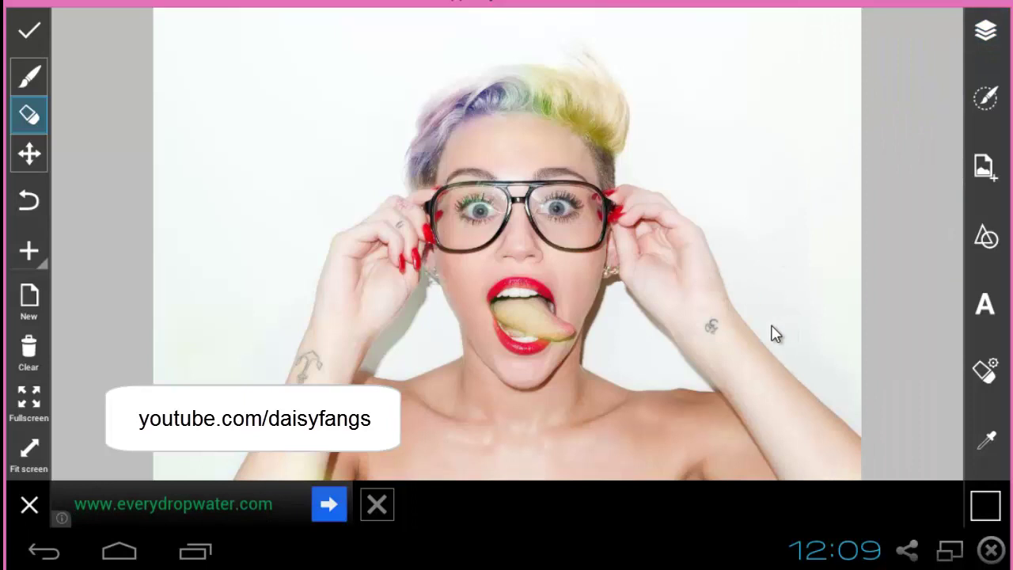